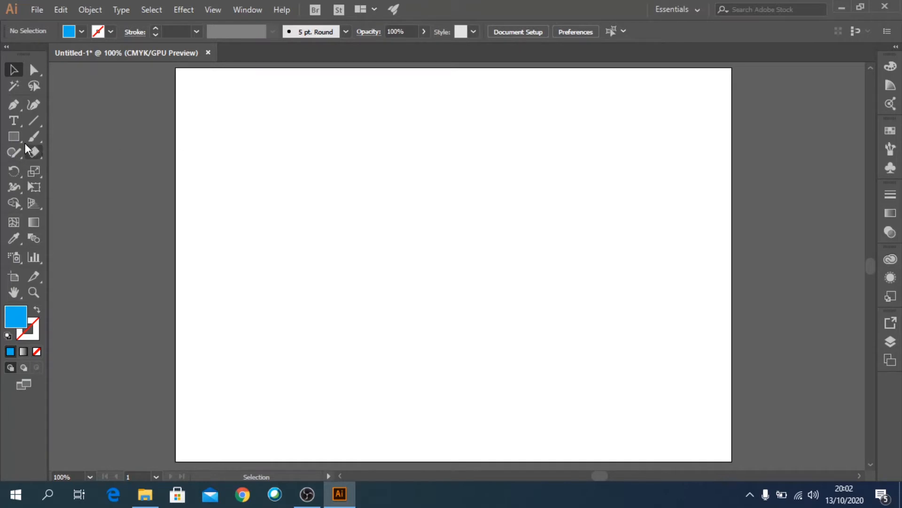
- Draw a blue circle about 57.5 mm in diameter with the Ellipse tool
left_click(14, 138)
left_click_drag(14, 137, 58, 169)
left_click_drag(309, 163, 417, 270)
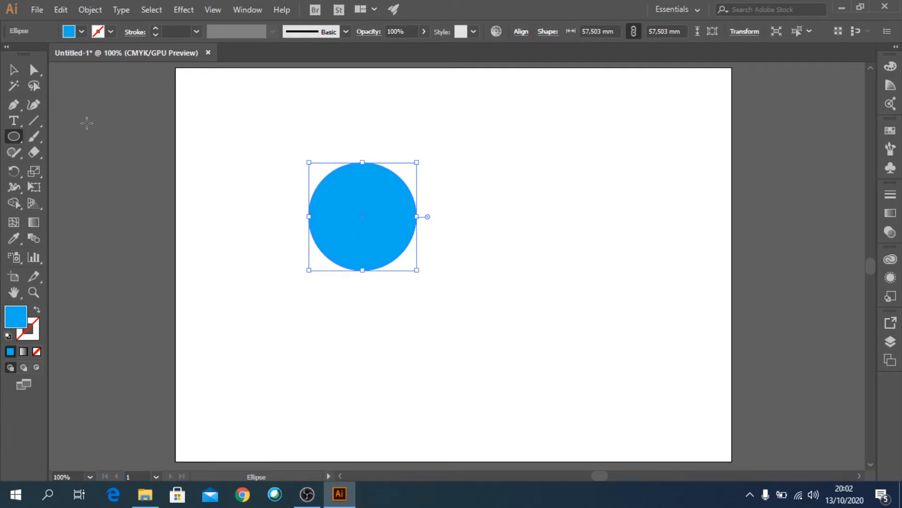
- Duplicate the circle, offset down and to the right, and fill the copy yellow
left_click(13, 70)
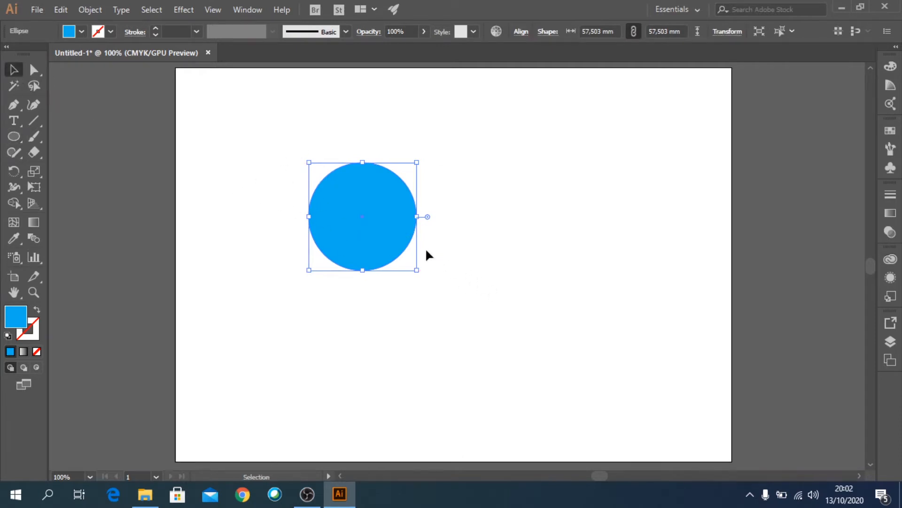
left_click_drag(395, 237, 448, 258)
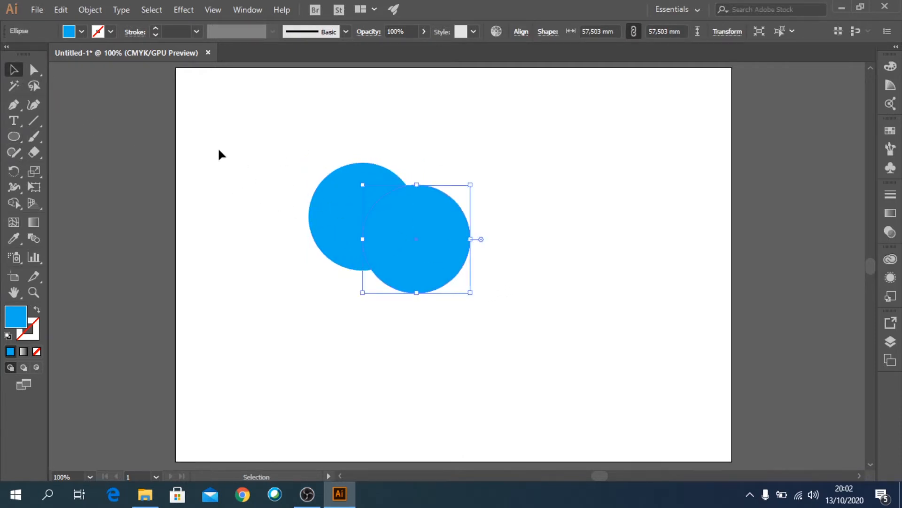
left_click(82, 32)
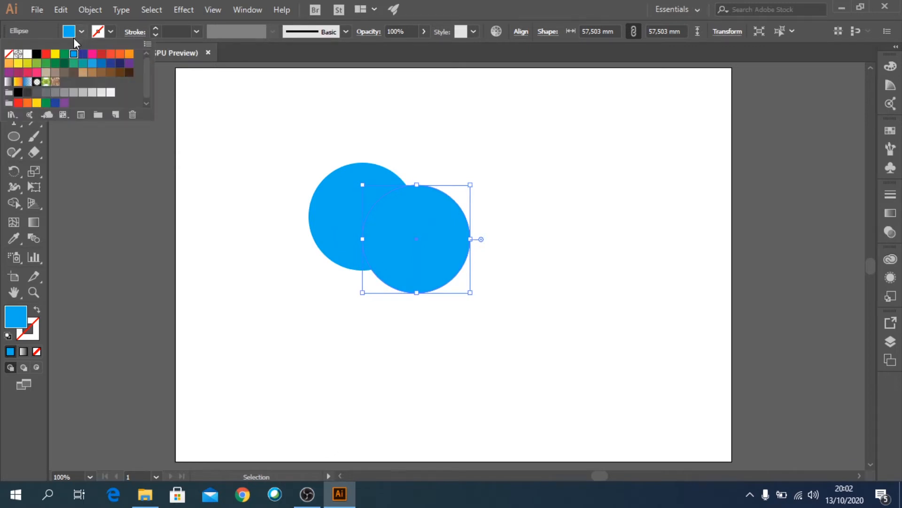
left_click(55, 55)
left_click(288, 144)
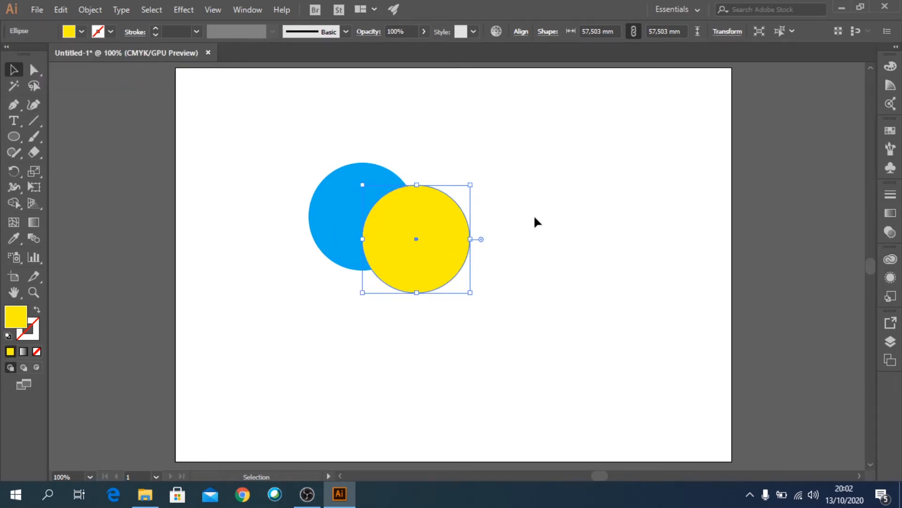
left_click(568, 231)
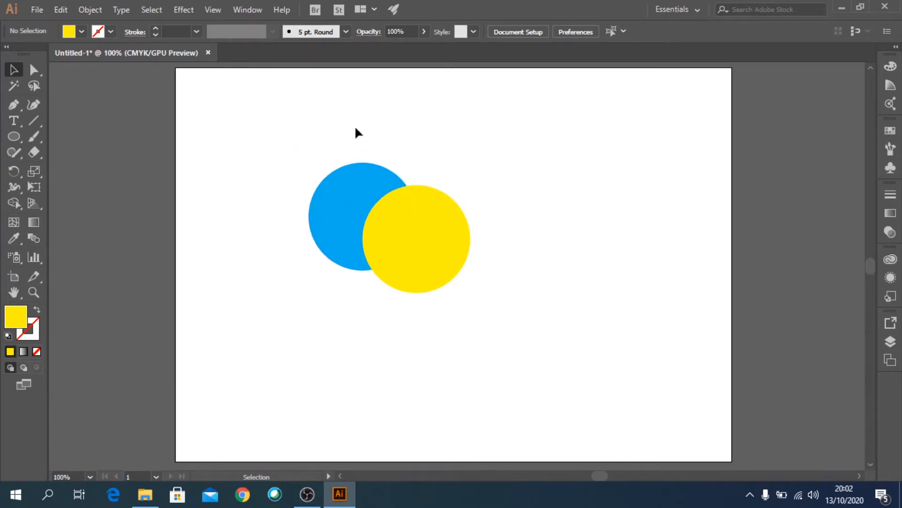
- Select both circles, merge them with Pathfinder Unite, and nudge the merged shape slightly down and right
left_click_drag(243, 130, 510, 302)
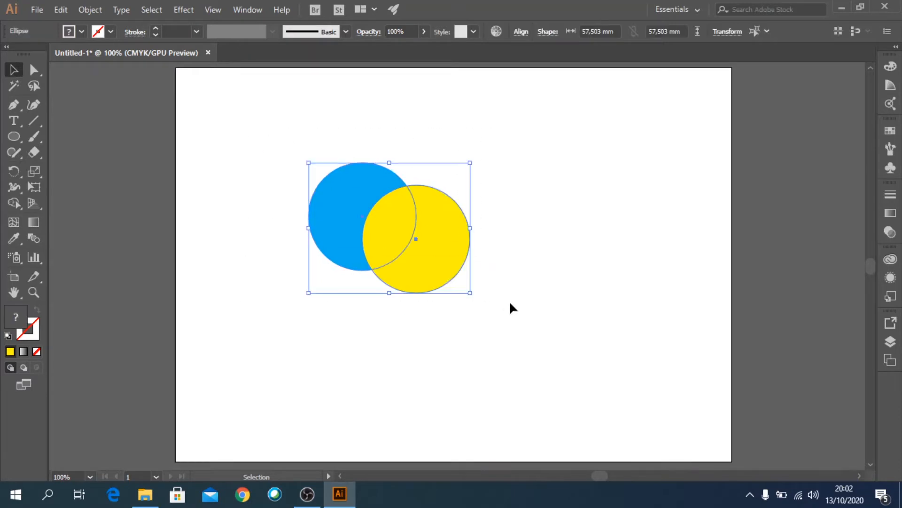
left_click(246, 10)
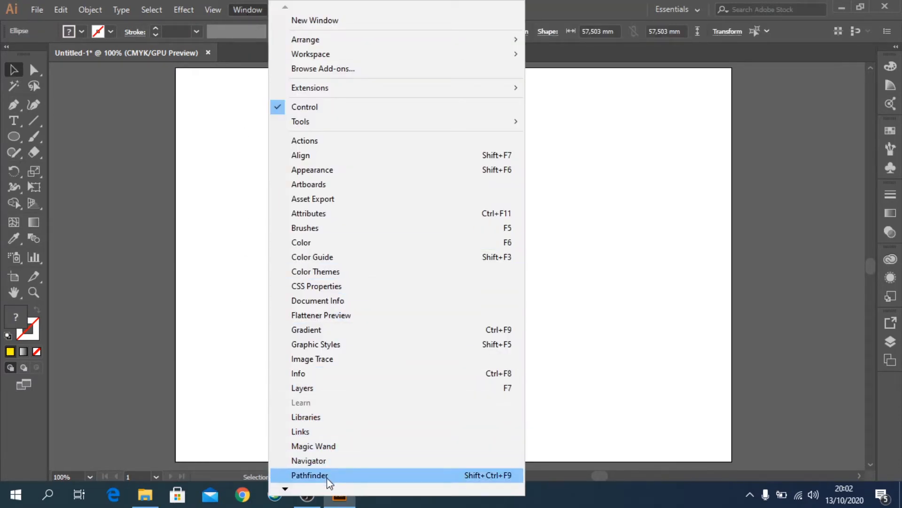
left_click(310, 475)
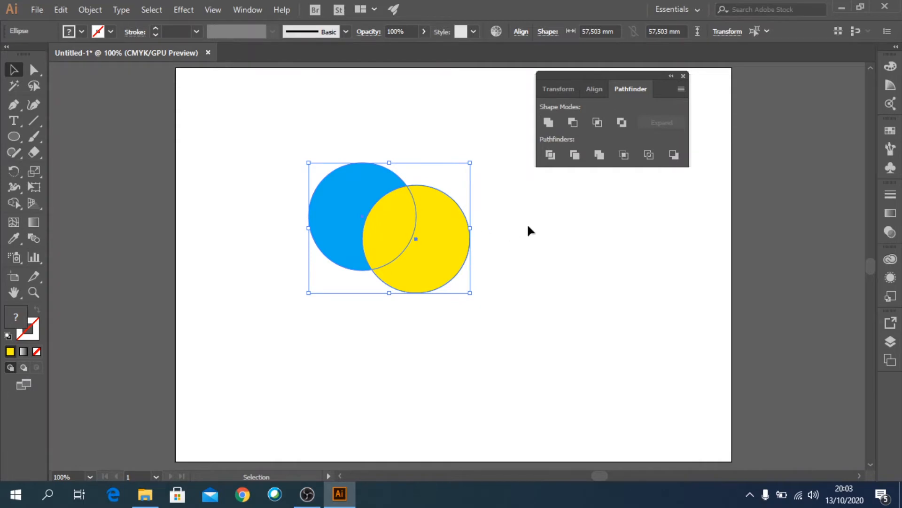
left_click(547, 122)
left_click(493, 288)
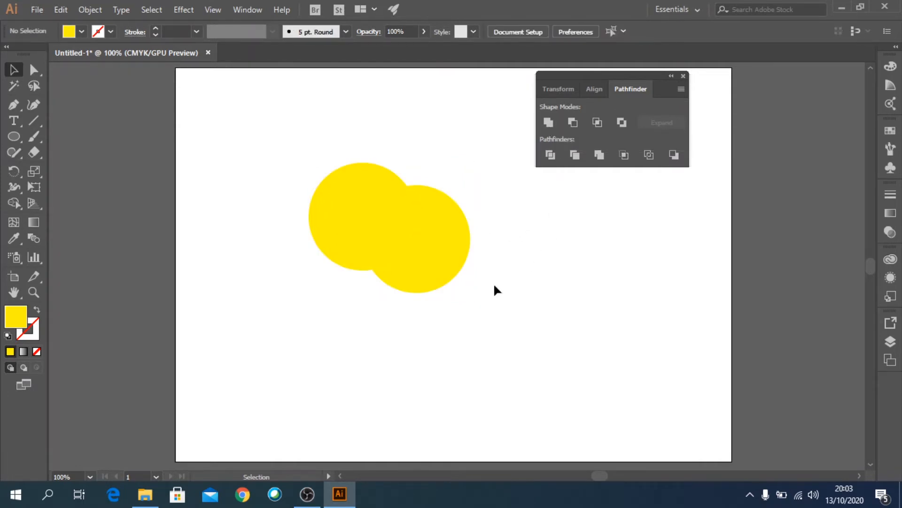
left_click_drag(414, 234, 425, 257)
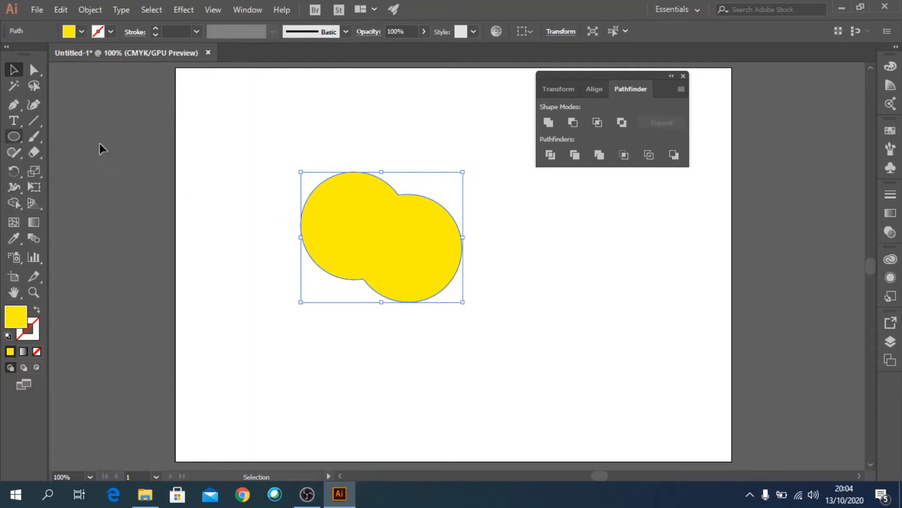
left_click(215, 160)
- Draw a red ellipse about 42 × 40 mm and move it inside the left lobe of the yellow shape
left_click(13, 136)
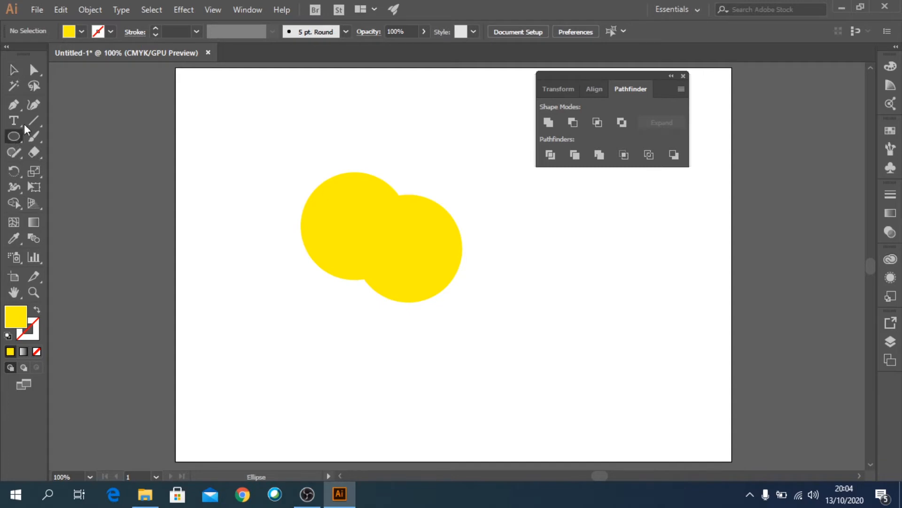
left_click(81, 33)
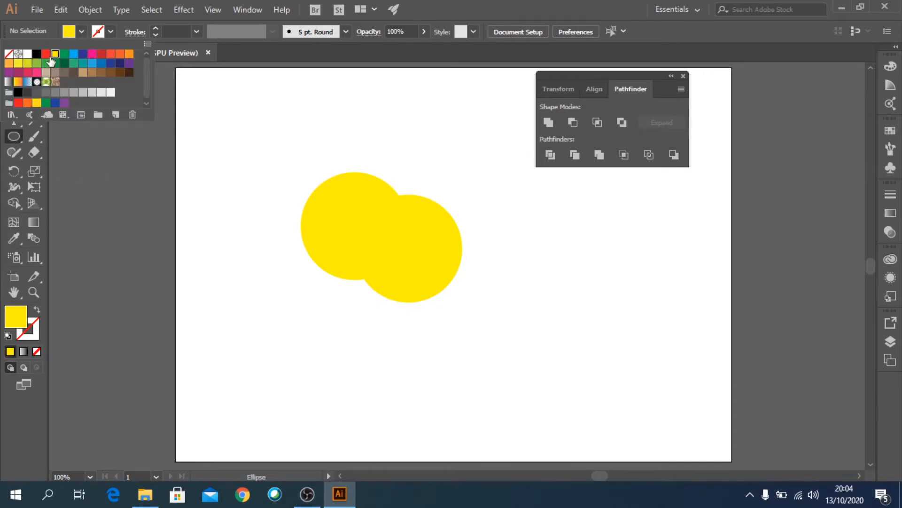
left_click(46, 55)
left_click(398, 238)
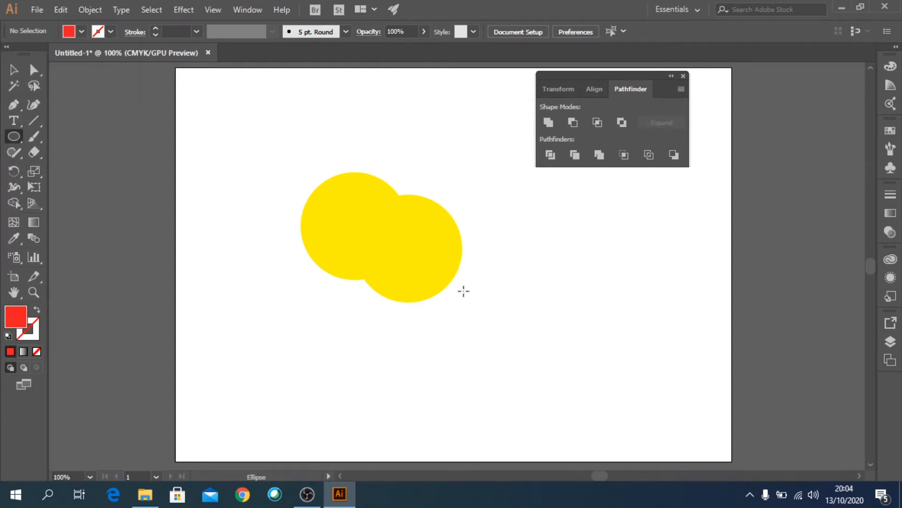
left_click_drag(422, 237, 501, 312)
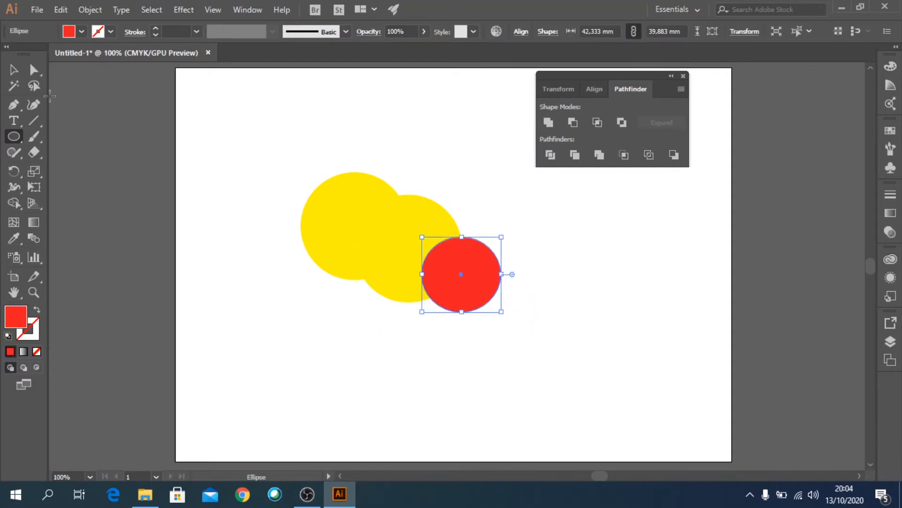
left_click(14, 70)
left_click_drag(475, 280, 370, 232)
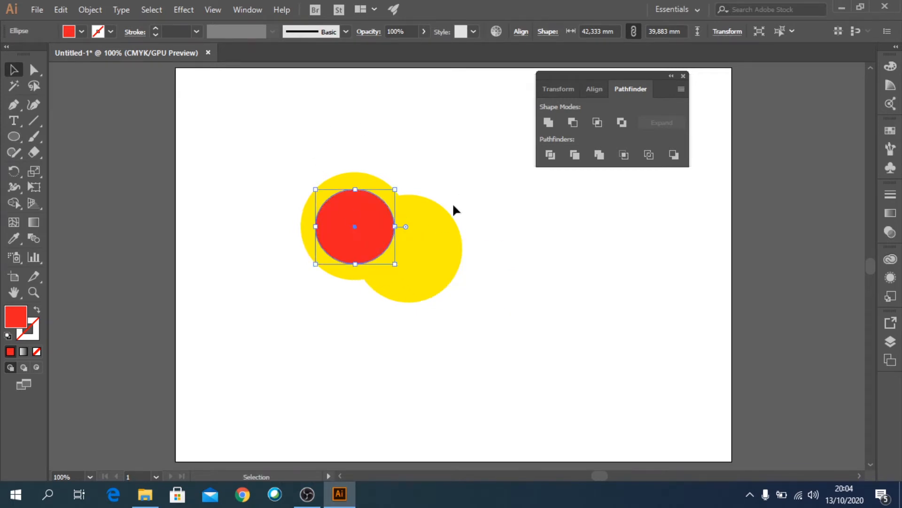
- Apply Minus Front to the red ellipse and yellow shape, then undo it
left_click_drag(253, 136, 496, 320)
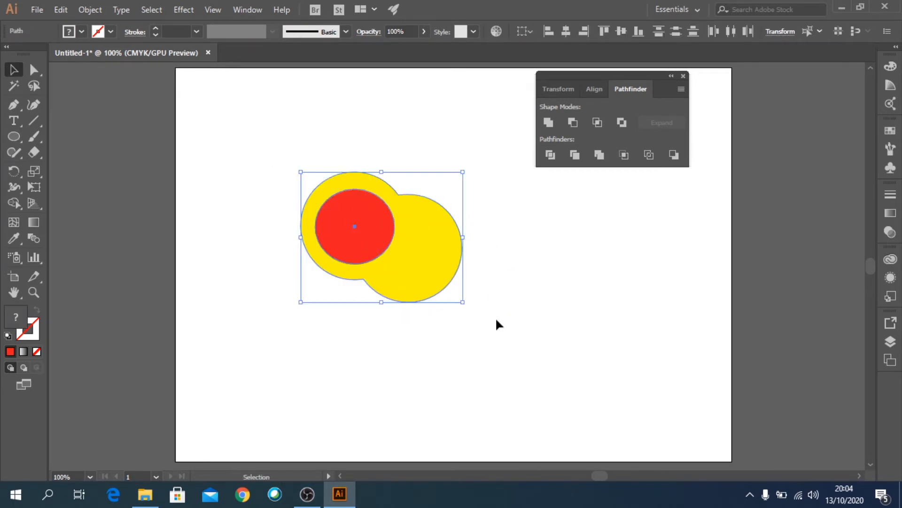
left_click(573, 122)
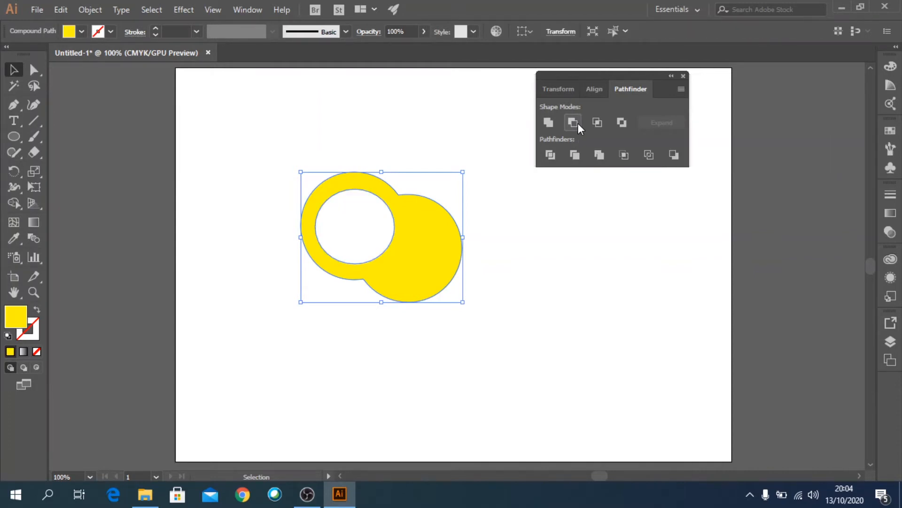
left_click(489, 256)
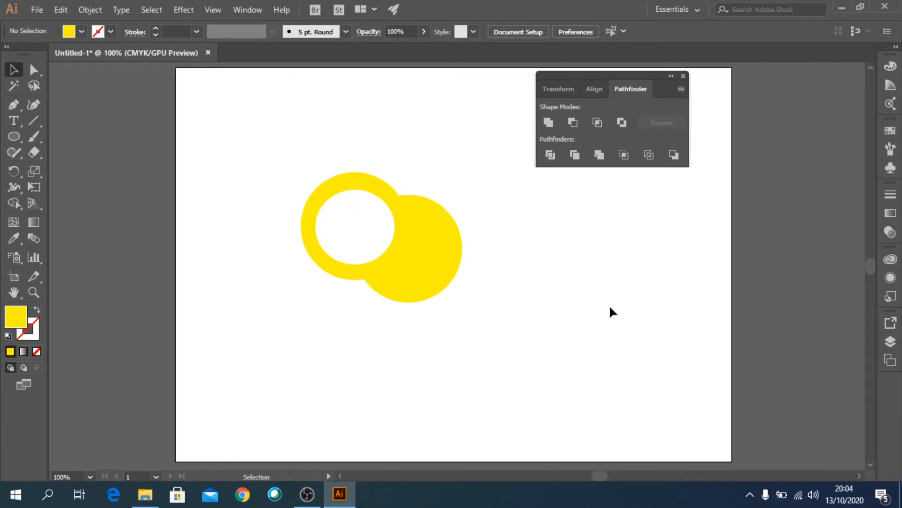
key("ctrl+z")
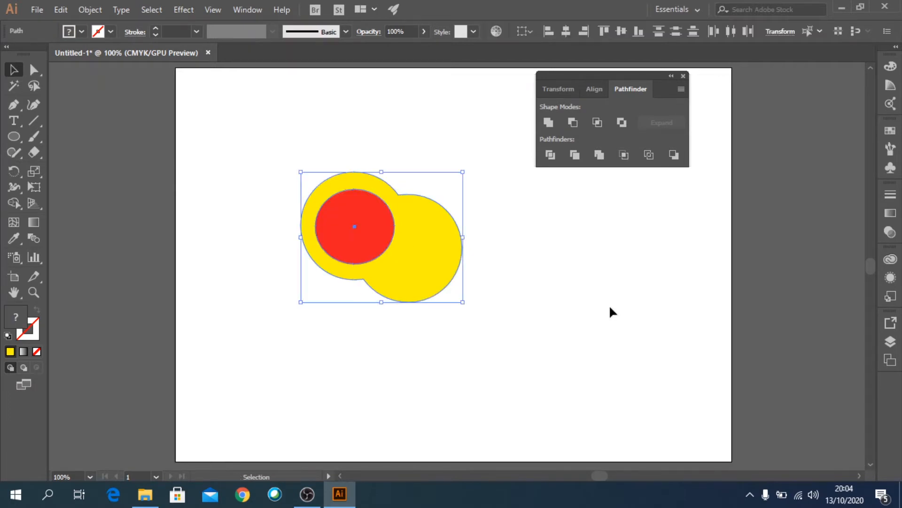
left_click(609, 304)
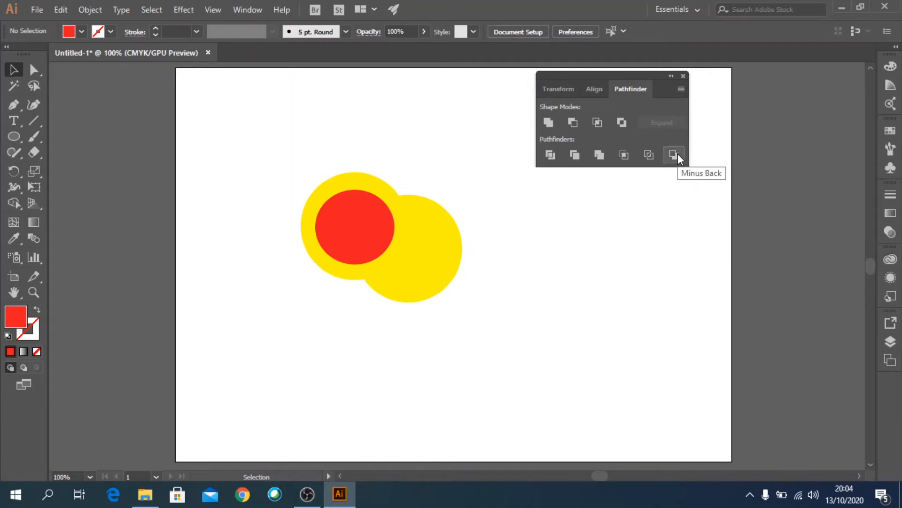
- Move the red ellipse so it overlaps the yellow shape's upper-left edge
left_click_drag(365, 234, 324, 204)
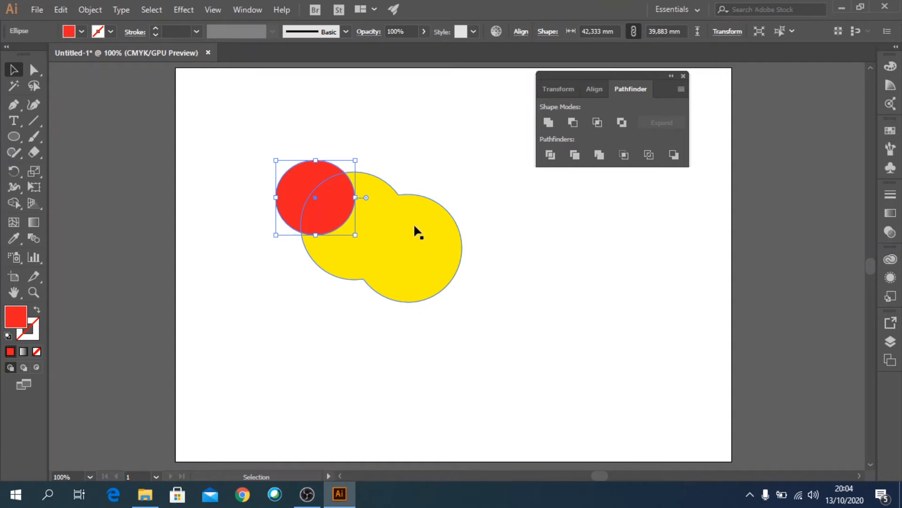
- Apply Minus Back to the red ellipse and yellow shape, then undo it
left_click_drag(258, 136, 445, 274)
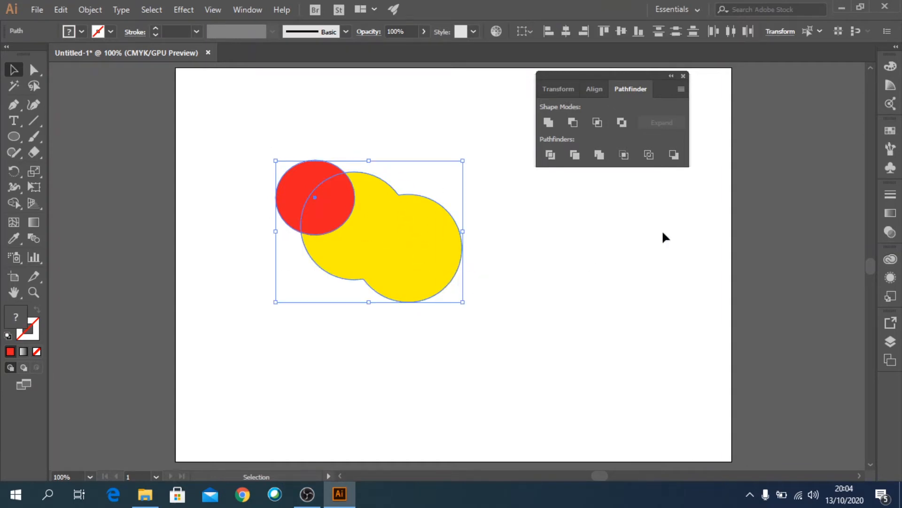
left_click(672, 160)
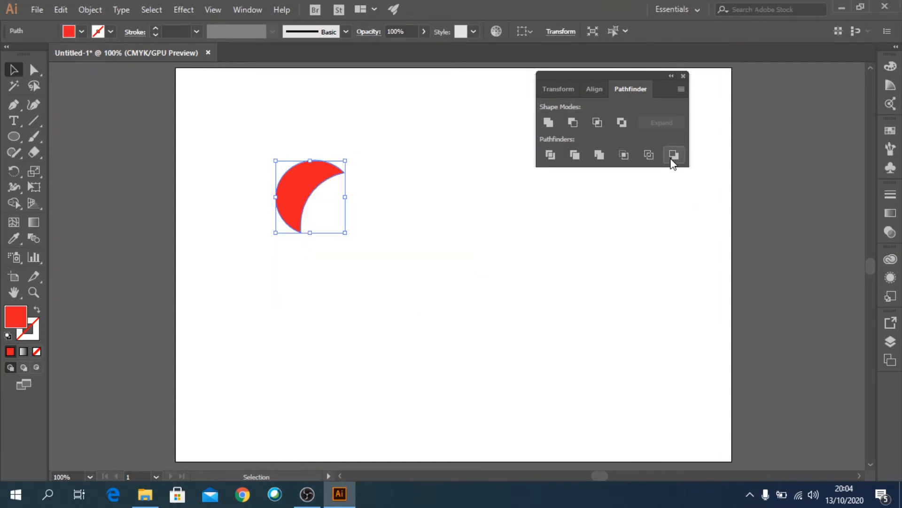
left_click(522, 303)
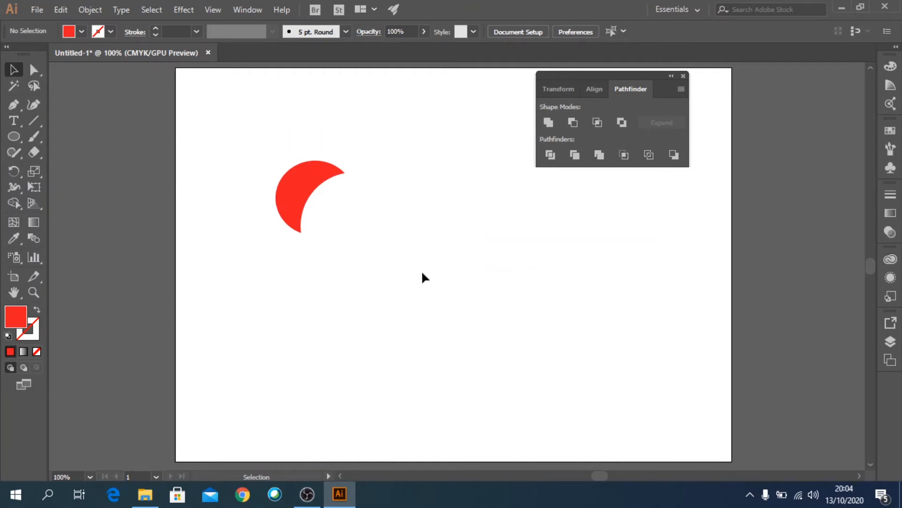
key("ctrl")
key("ctrl+z")
left_click(591, 286)
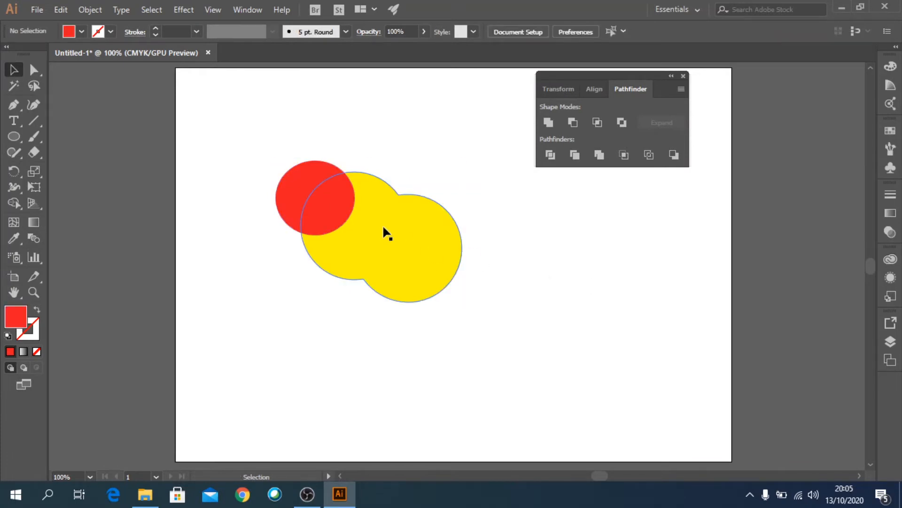
- Select the red ellipse and yellow shape and apply the Trim pathfinder
left_click_drag(270, 160, 446, 307)
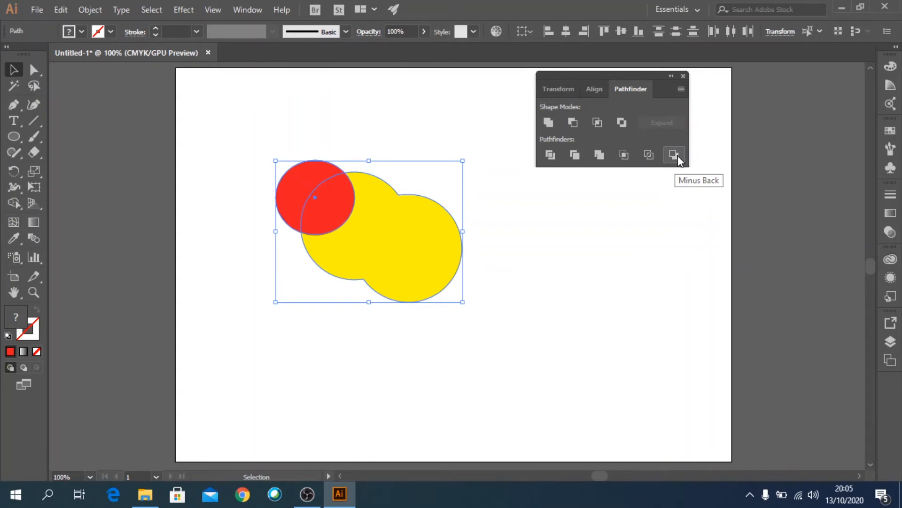
left_click(575, 154)
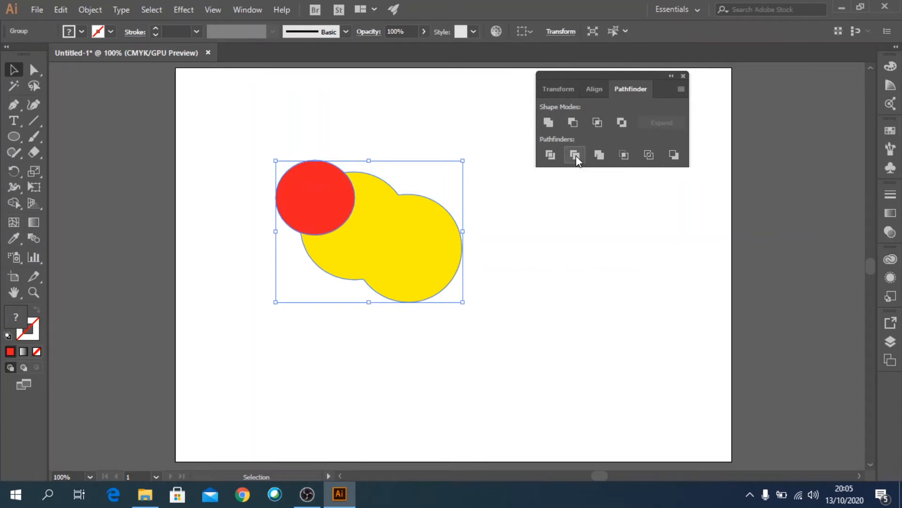
left_click(552, 220)
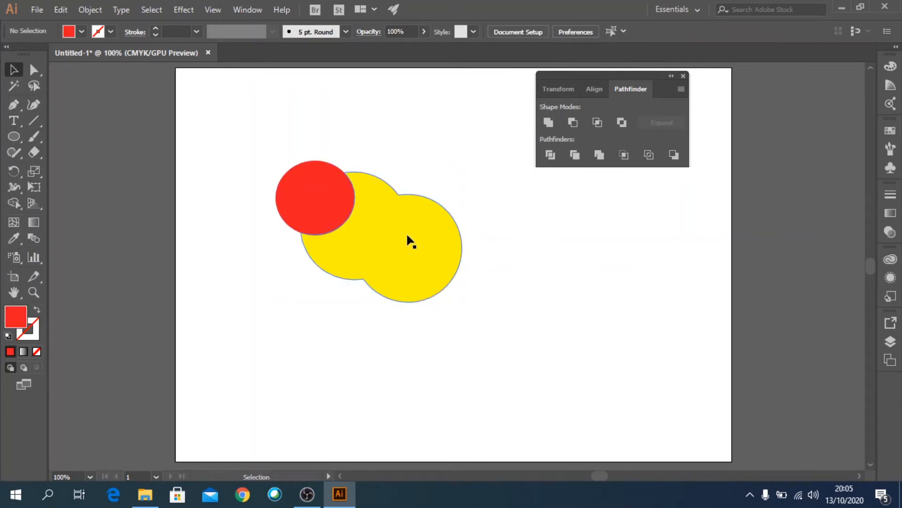
- Select the trimmed group and ungroup it
left_click(324, 209)
mouse_move(439, 266)
left_mouse_down()
mouse_move(484, 323)
mouse_move(441, 264)
left_mouse_up()
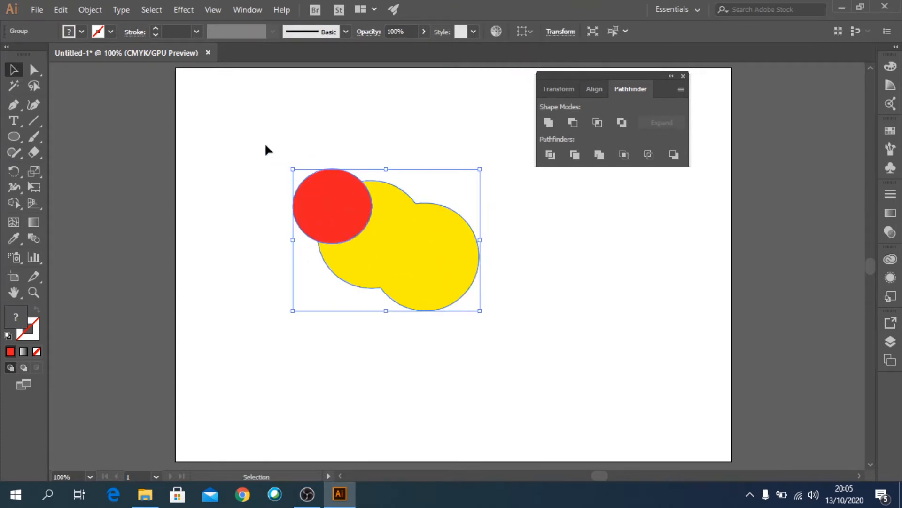
left_click(91, 9)
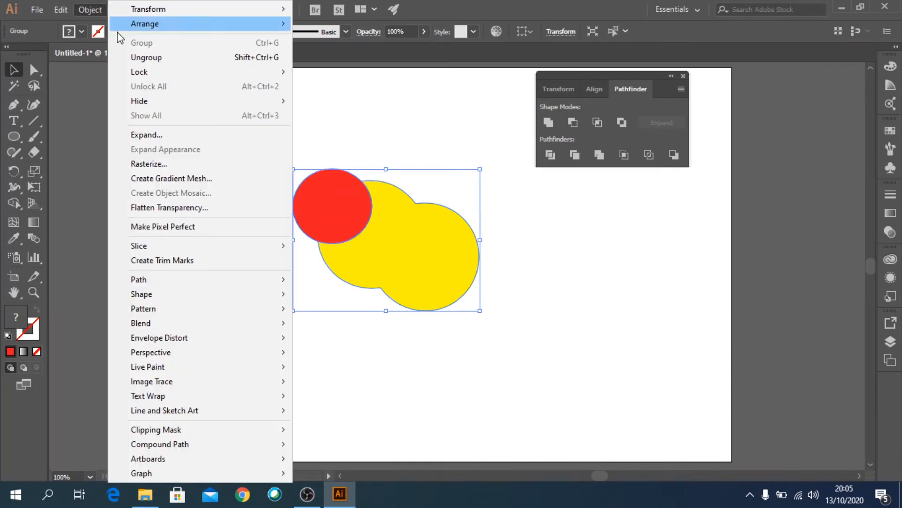
left_click(149, 57)
left_click(242, 141)
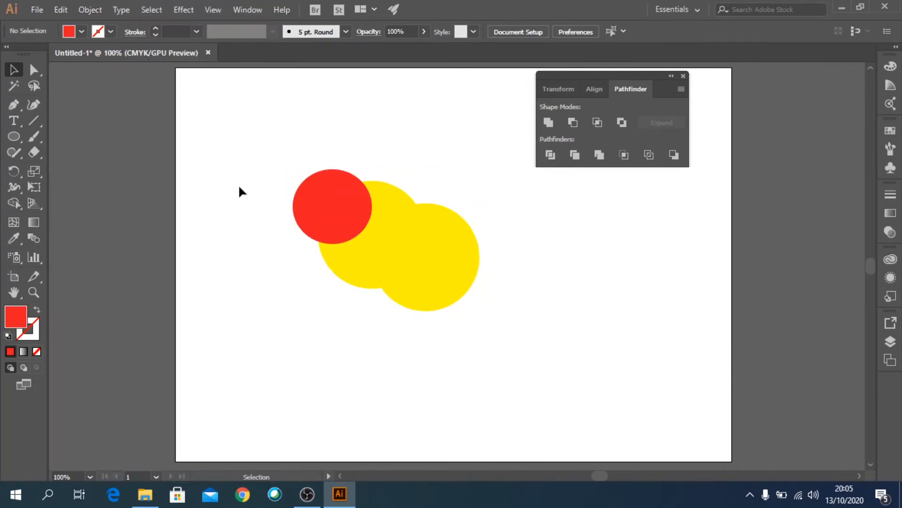
- Pull the red circle up and left away from the trimmed yellow shape, then select each piece
left_click_drag(325, 203, 284, 163)
left_click(456, 329)
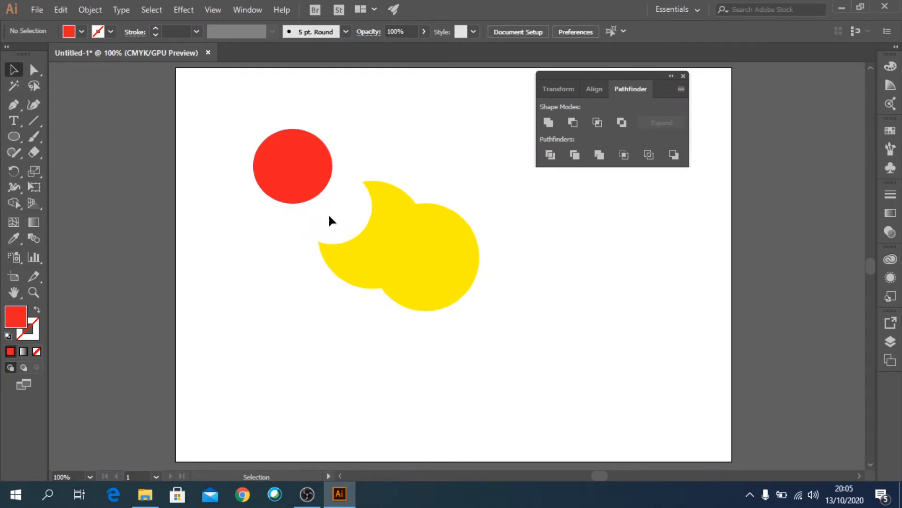
left_click(399, 238)
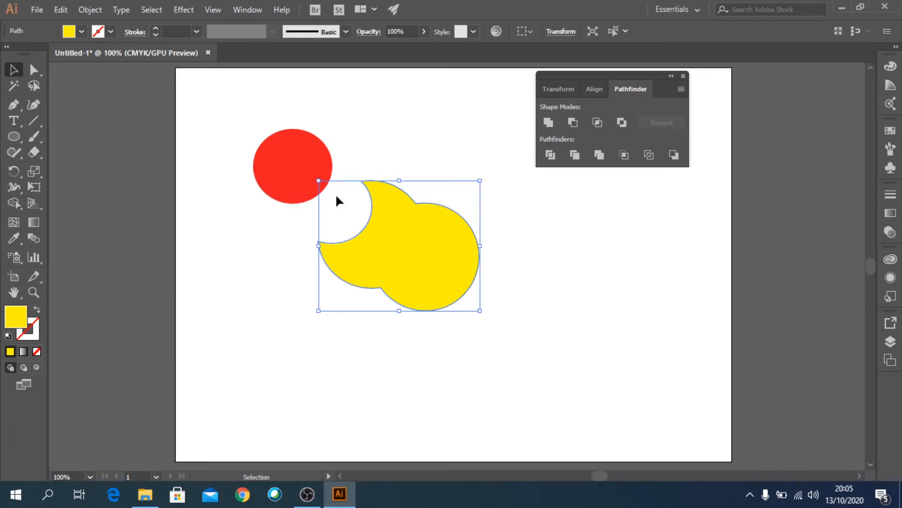
left_click(287, 160)
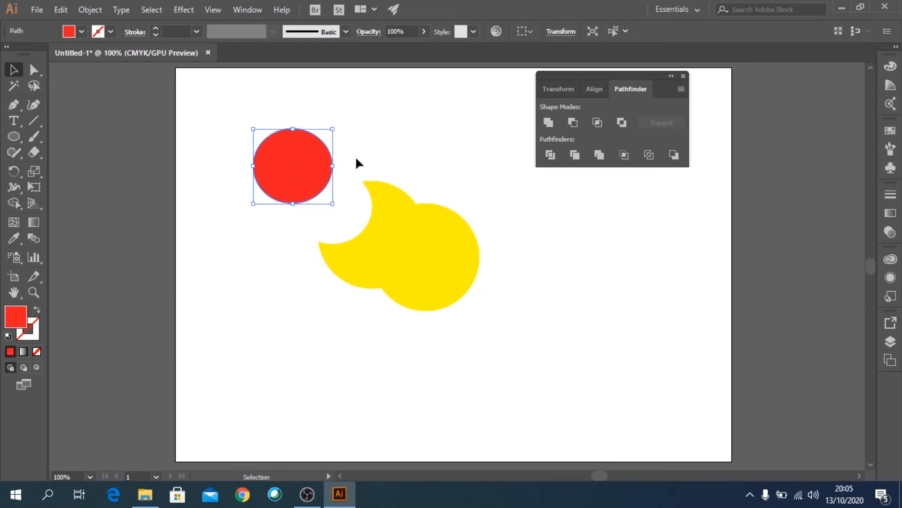
- Nudge the red circle down slightly, then select and delete the trimmed yellow shape
left_click_drag(303, 168, 314, 188)
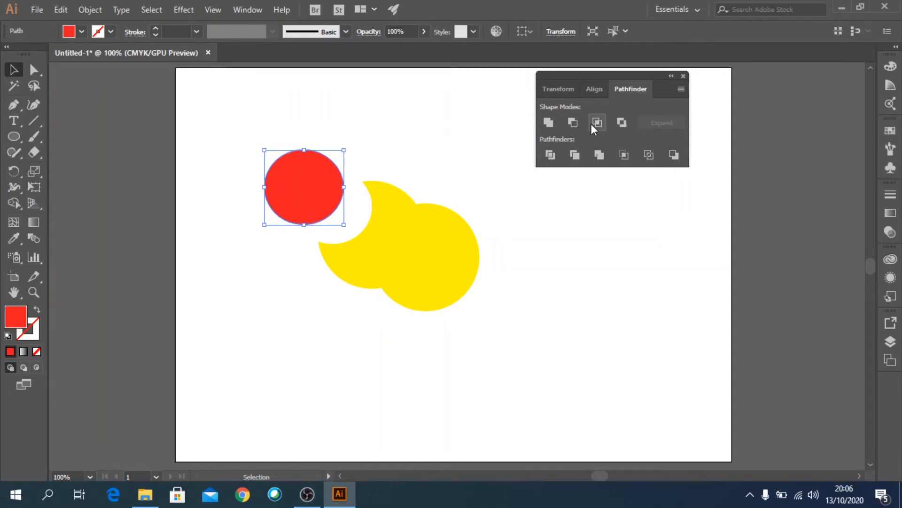
left_click(543, 303)
left_click(400, 233)
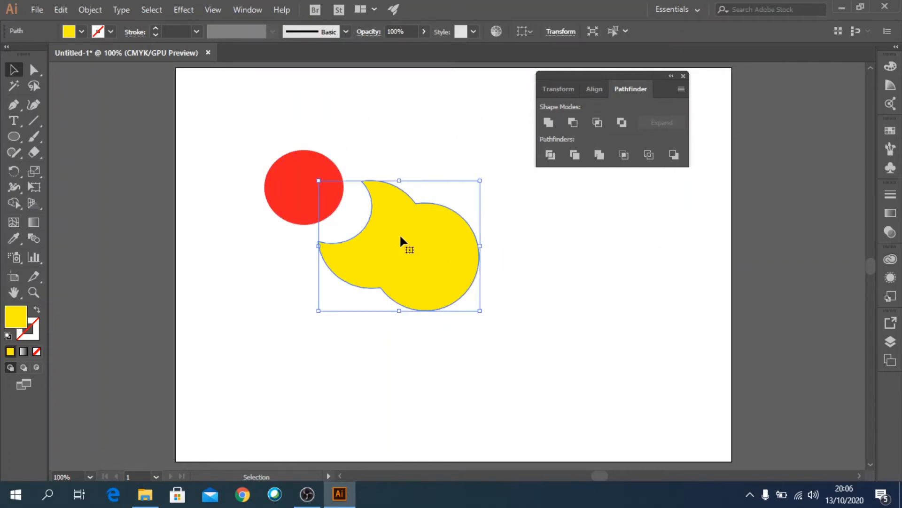
key("Delete")
- Duplicate the red circle so the copy overlaps it on the right, and fill the copy with blue
left_click_drag(305, 193, 426, 262)
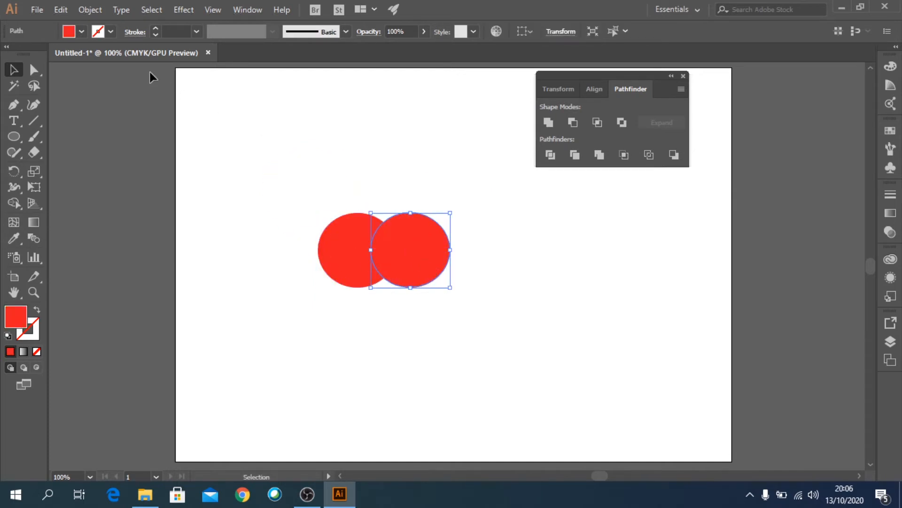
left_click(78, 34)
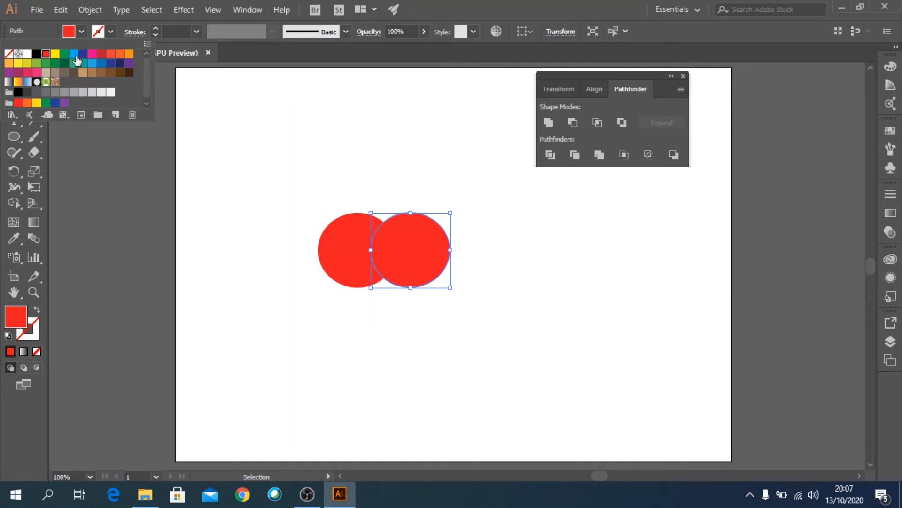
left_click(75, 57)
left_click(577, 313)
left_click(560, 314)
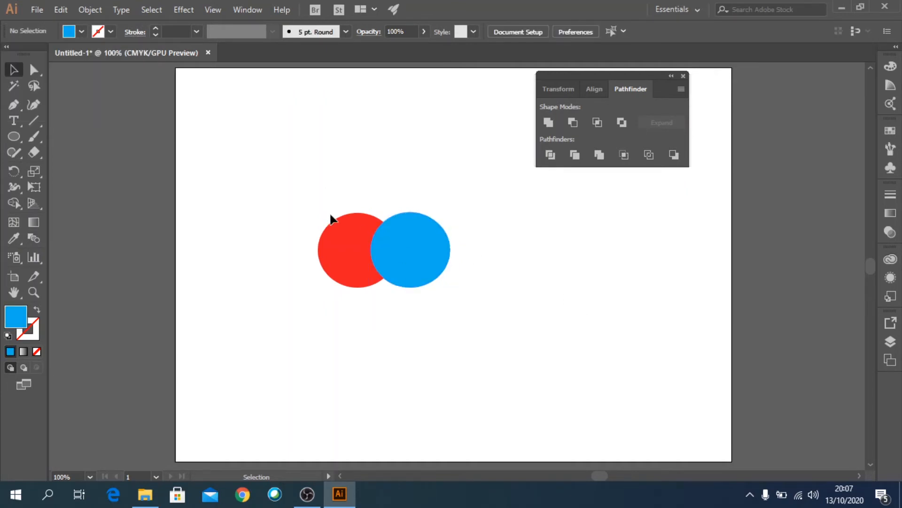
- Duplicate the red and blue pair to the right and apply Intersect to the copy
left_click_drag(266, 180, 481, 316)
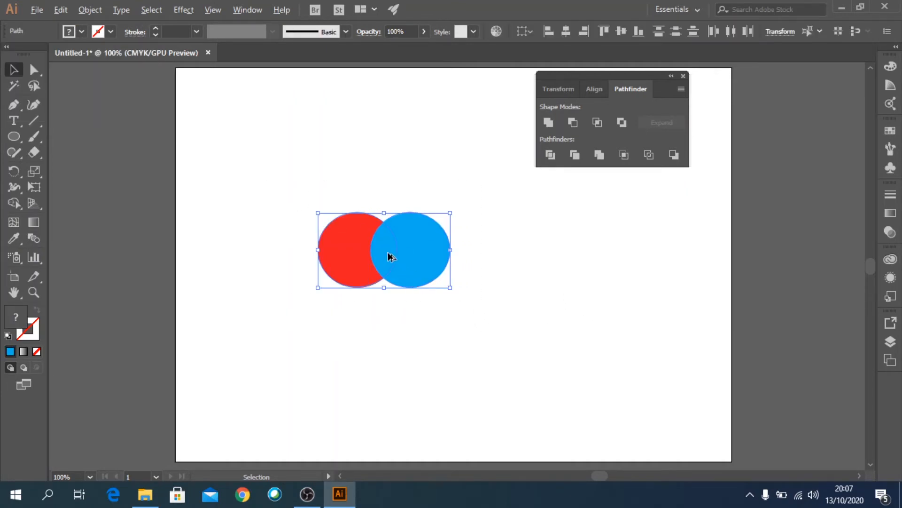
left_click_drag(388, 255, 564, 261)
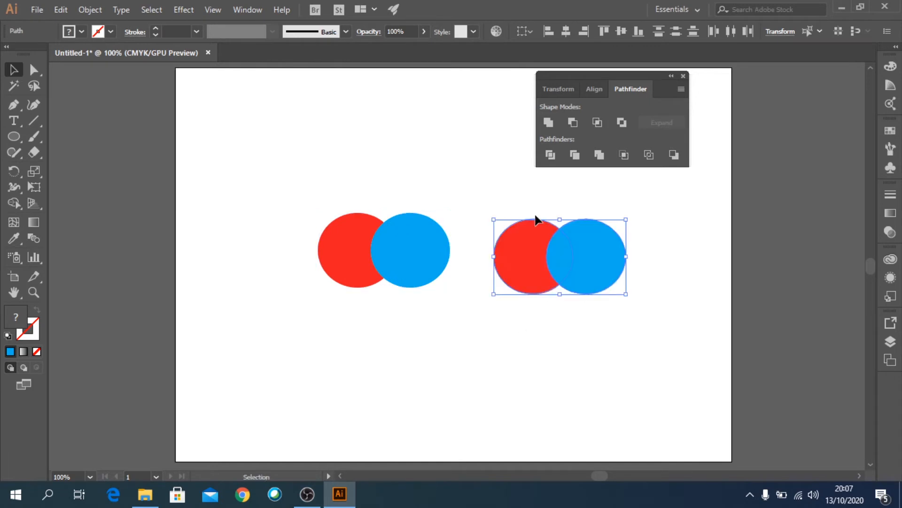
left_click(596, 126)
left_click(546, 297)
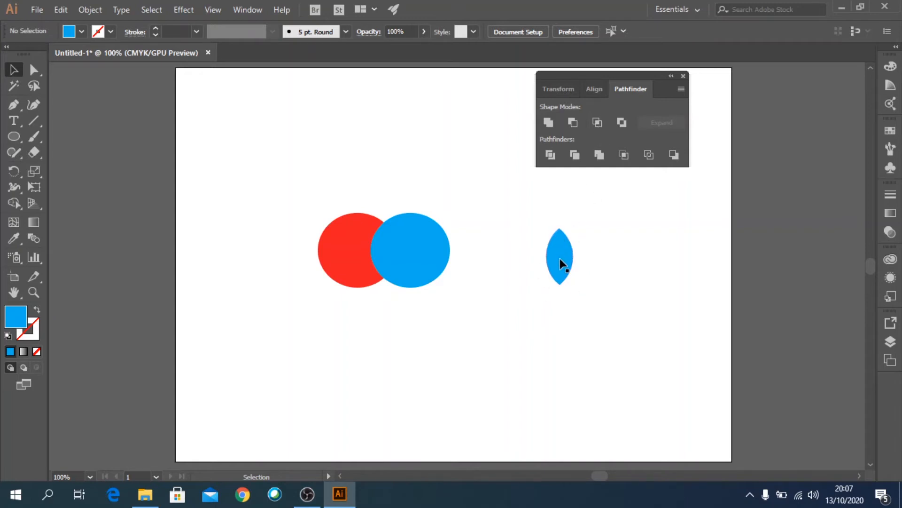
- Select the original red and blue circles and apply Exclude
left_click_drag(280, 174, 432, 293)
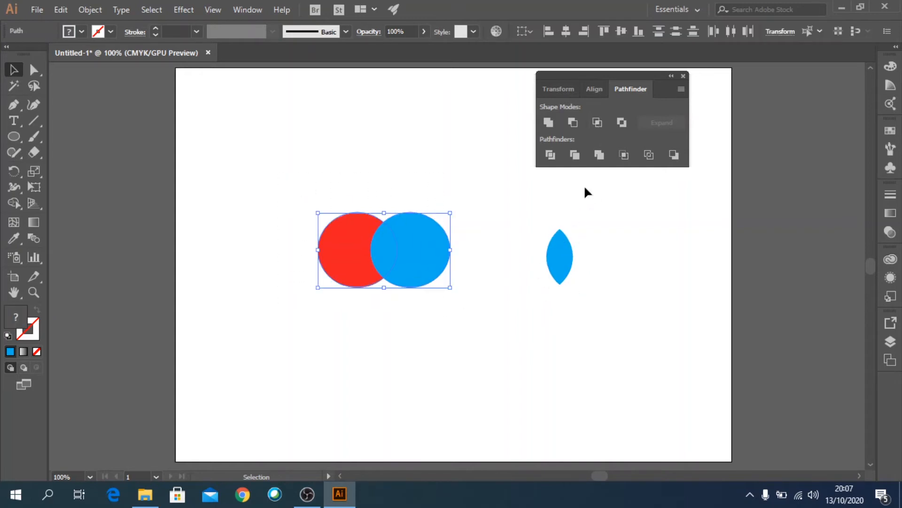
left_click(617, 127)
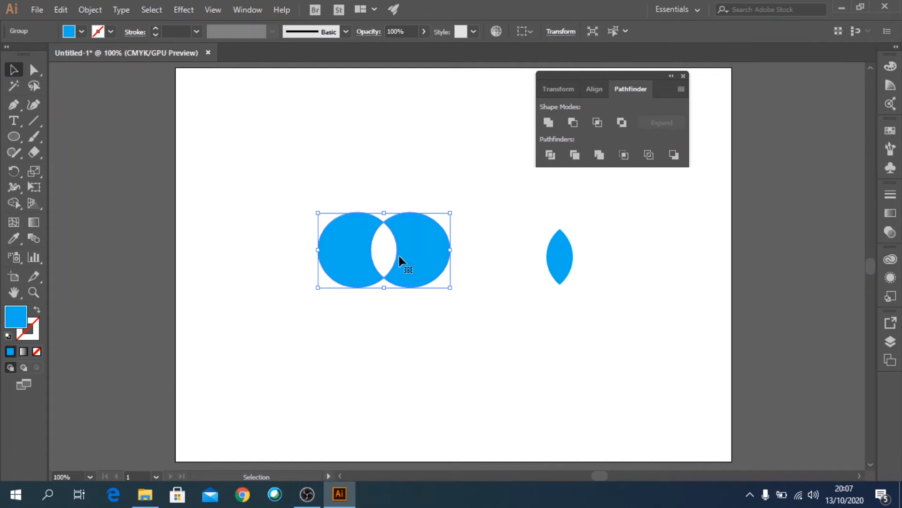
left_click(512, 278)
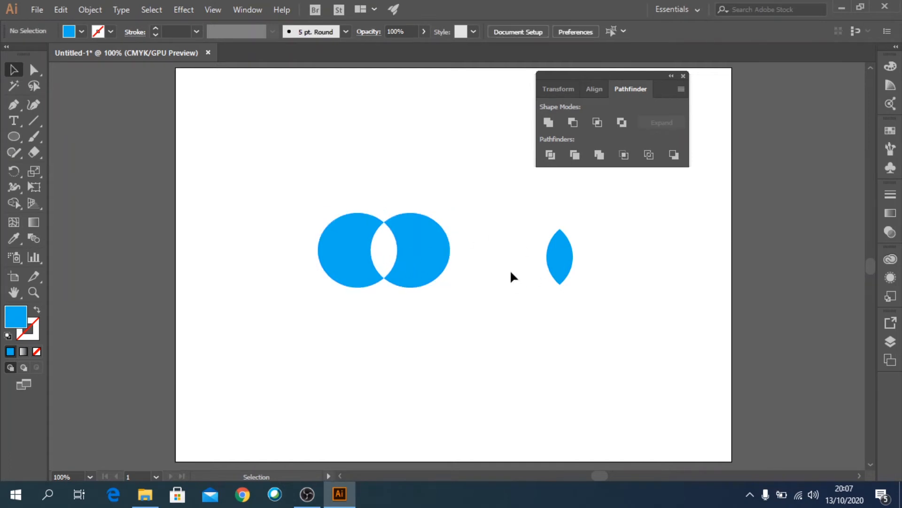
- Ungroup the excluded shape and pull its left piece away to the left
left_click(425, 256)
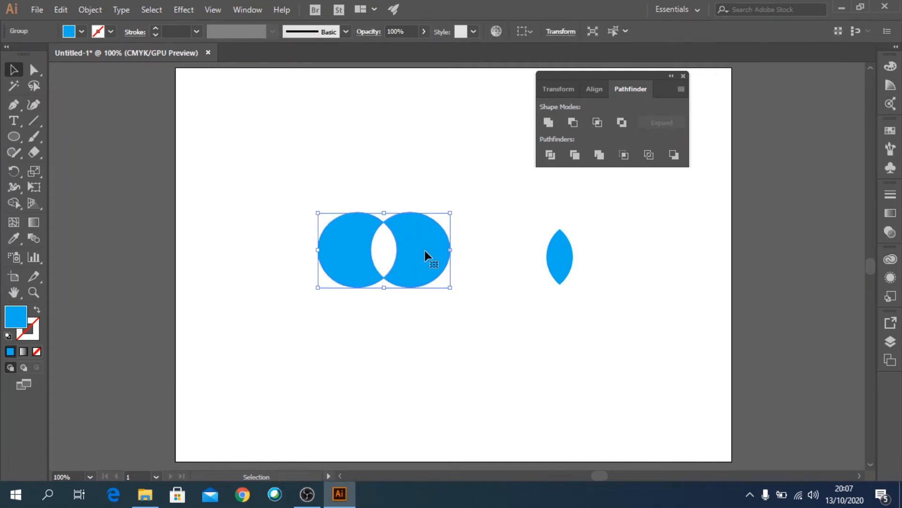
left_click(86, 14)
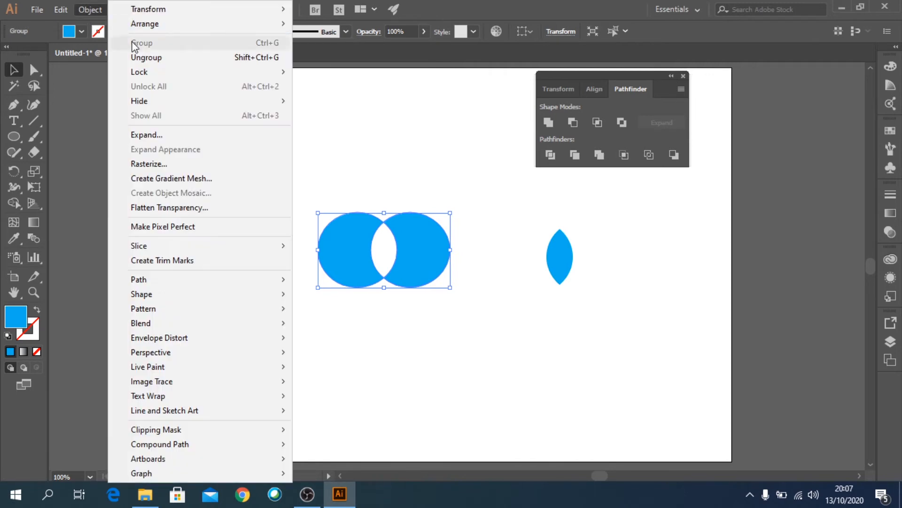
left_click(142, 57)
left_click(275, 176)
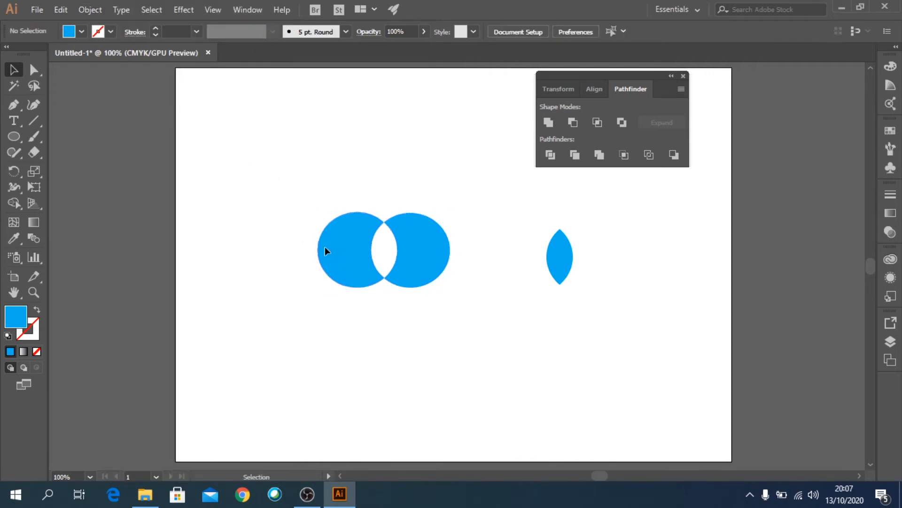
left_click_drag(325, 246, 267, 254)
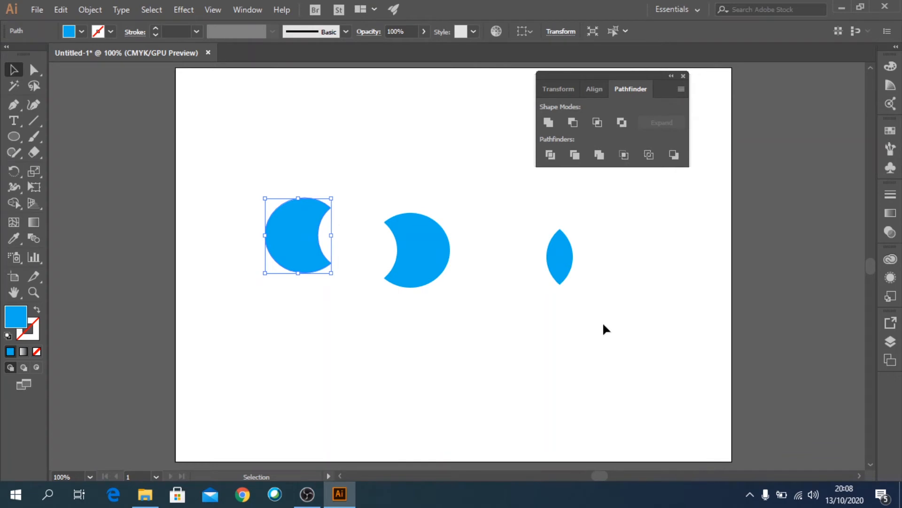
- Undo back to the separate red and blue circles
key("ctrl+z")
key("ctrl+z")
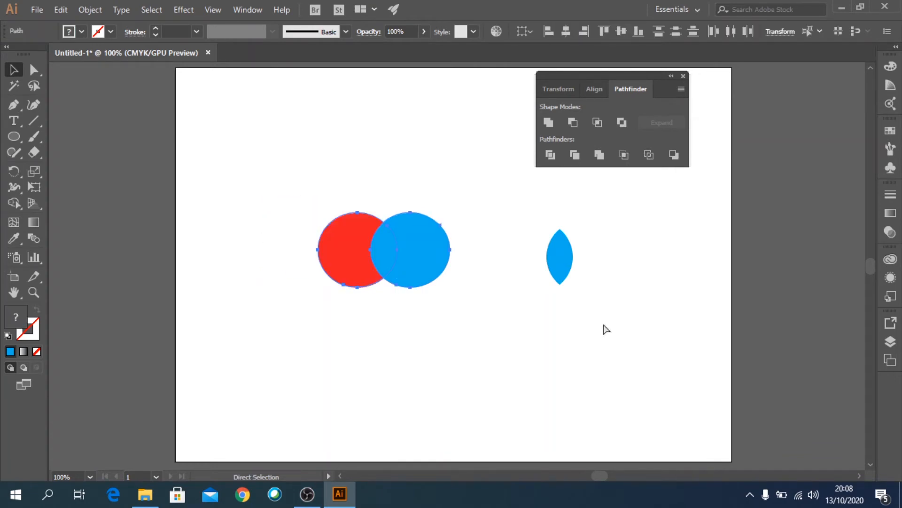
left_click(606, 329)
- Select both the red and blue circles and apply the Divide pathfinder
key("v")
left_click_drag(251, 182, 480, 332)
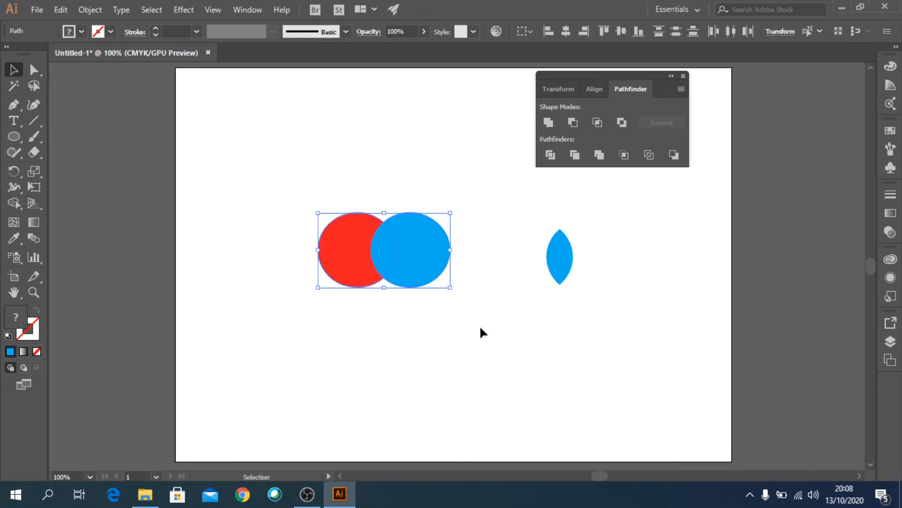
left_click(551, 155)
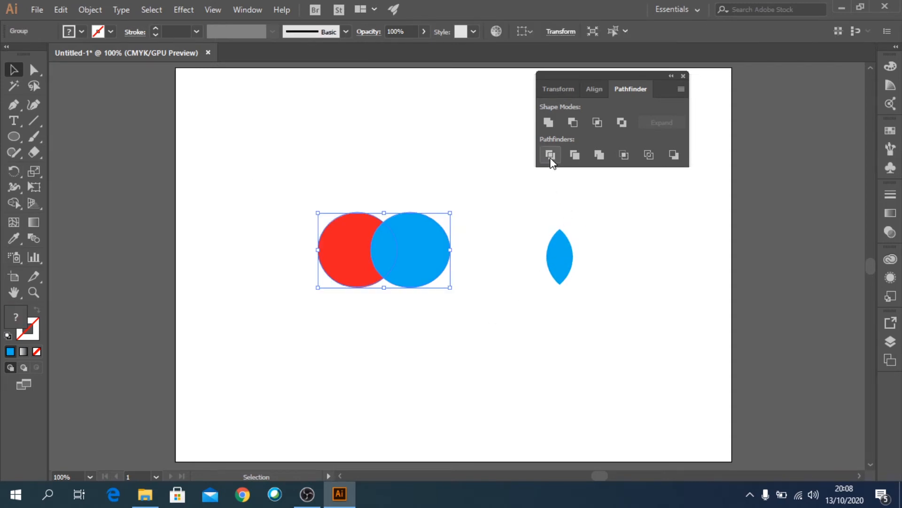
left_click(508, 235)
- Move the divided group up slightly and ungroup it
left_click_drag(434, 267, 444, 240)
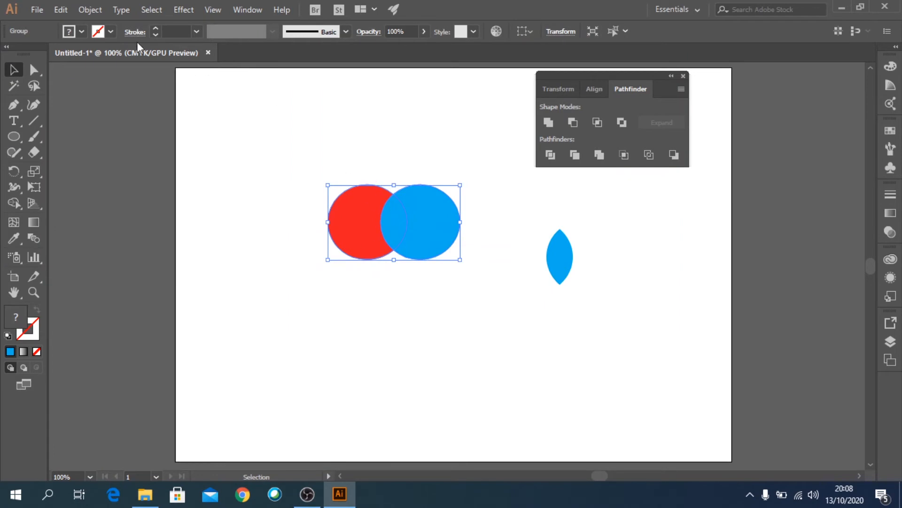
left_click(89, 9)
left_click(135, 56)
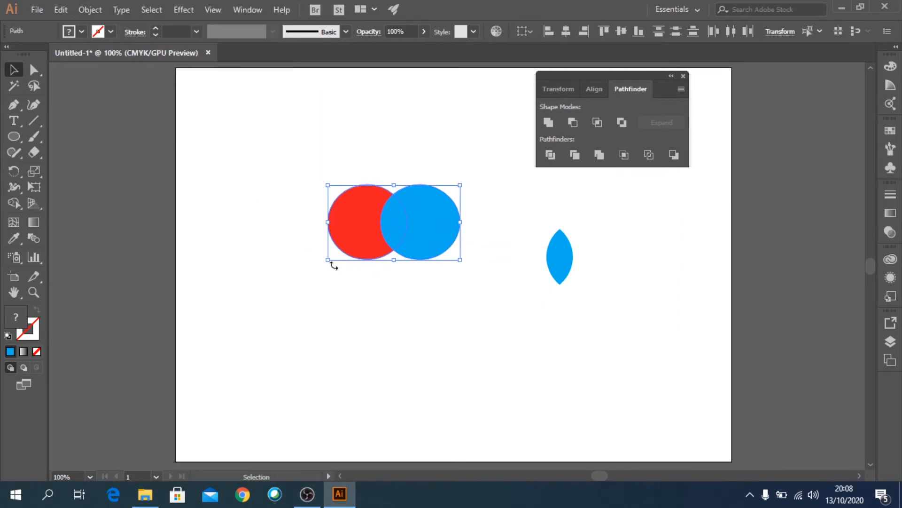
left_click(361, 272)
- Pull the red crescent left and the blue crescent right, then select the lens and red pieces
left_click_drag(356, 221, 306, 222)
left_click_drag(438, 231, 472, 225)
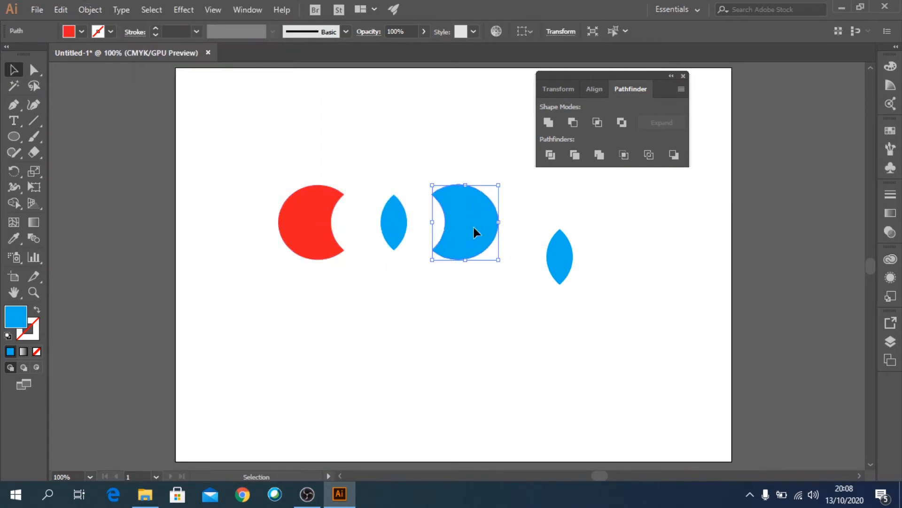
left_click(393, 227)
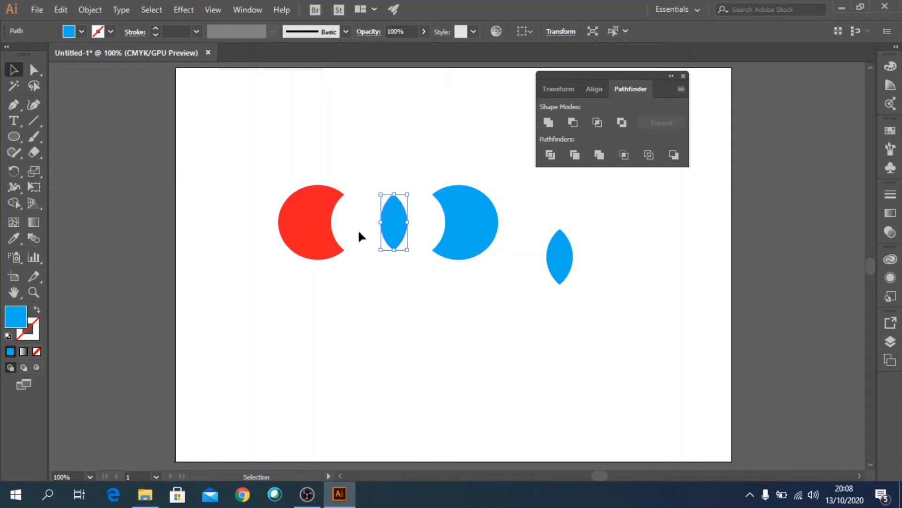
left_click(318, 216)
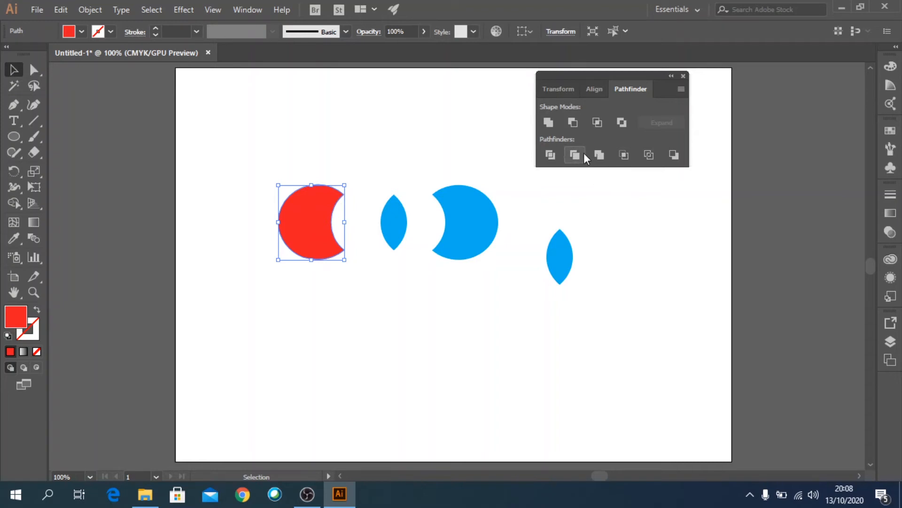
- Delete all the shapes and draw a new red circle about 70 mm across
left_click_drag(564, 314, 453, 332)
key("Delete")
left_click(14, 137)
key("v")
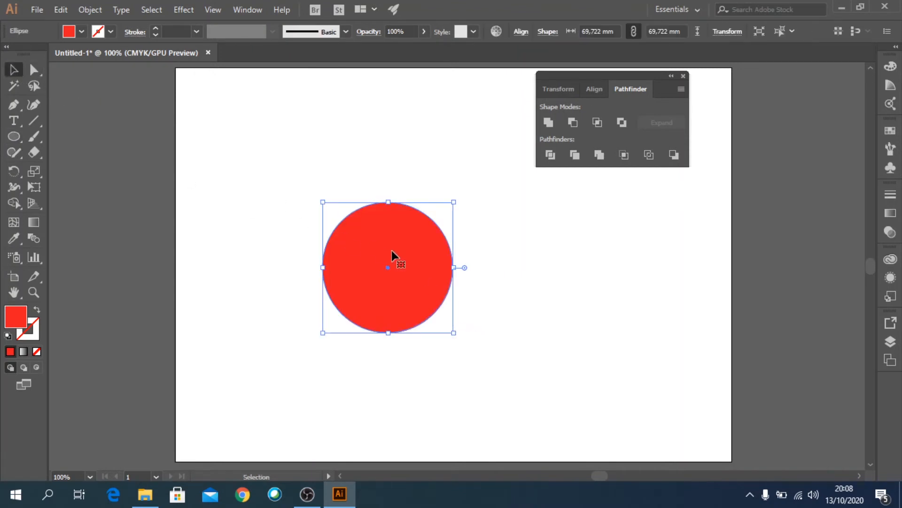
- Duplicate the circle so the copy overlaps it on the right, and fill the copy orange
left_click_drag(380, 286, 453, 291)
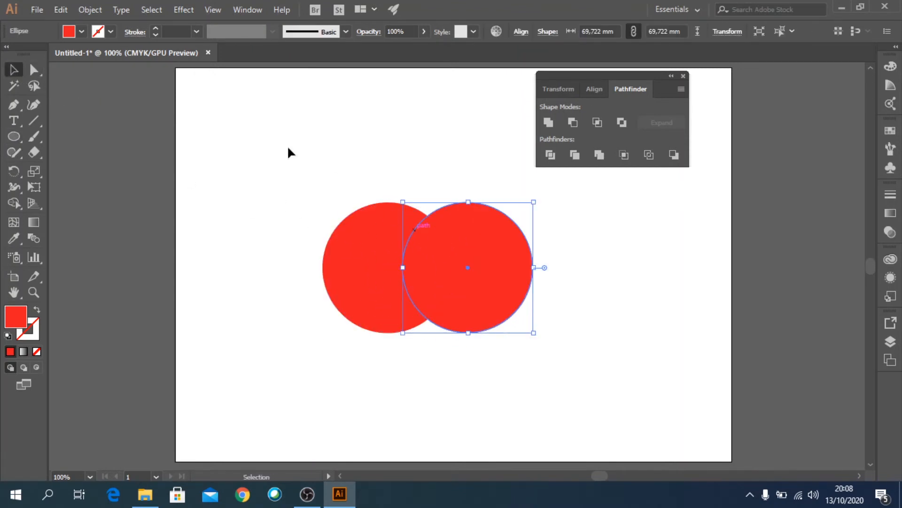
left_click(81, 31)
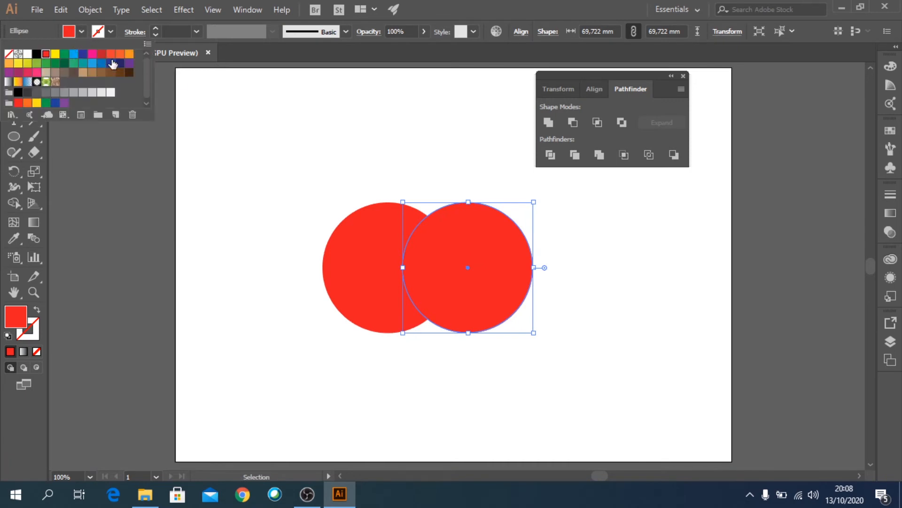
left_click(132, 56)
key("Escape")
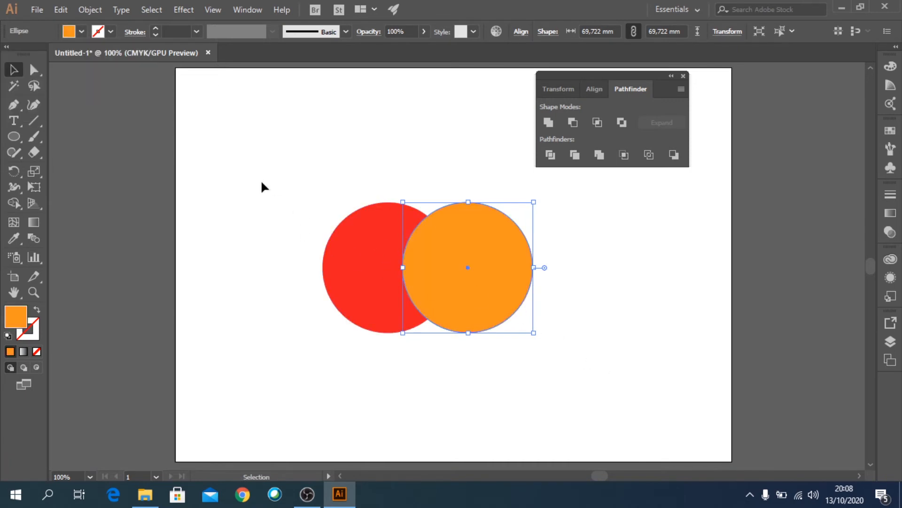
- Duplicate the red and orange pair to the right and apply Trim to the copy
left_click_drag(259, 181, 483, 328)
left_click_drag(437, 276, 665, 281)
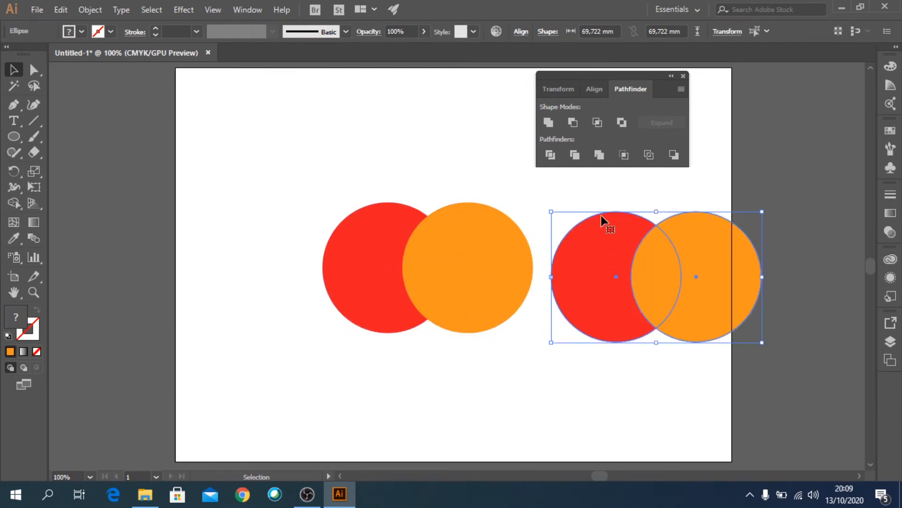
left_click(574, 156)
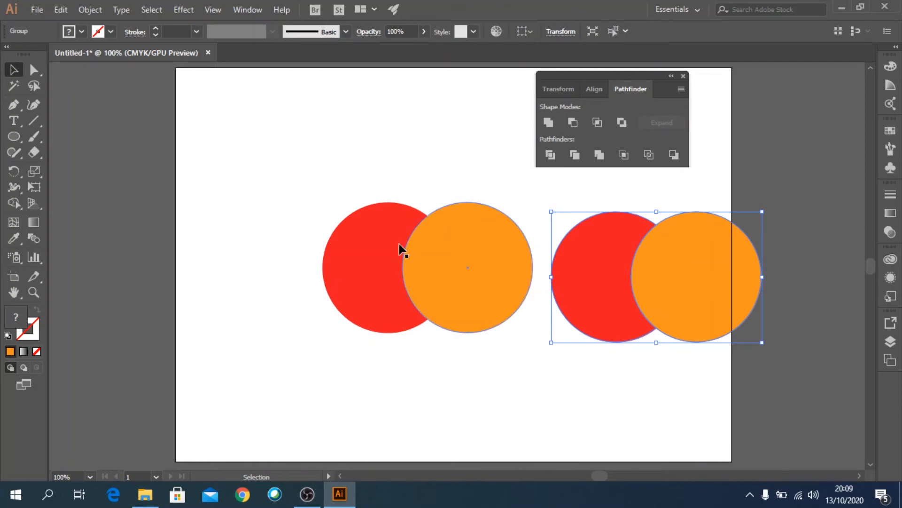
- Select the original red and orange pair and apply the Merge pathfinder
left_click_drag(319, 172, 464, 282)
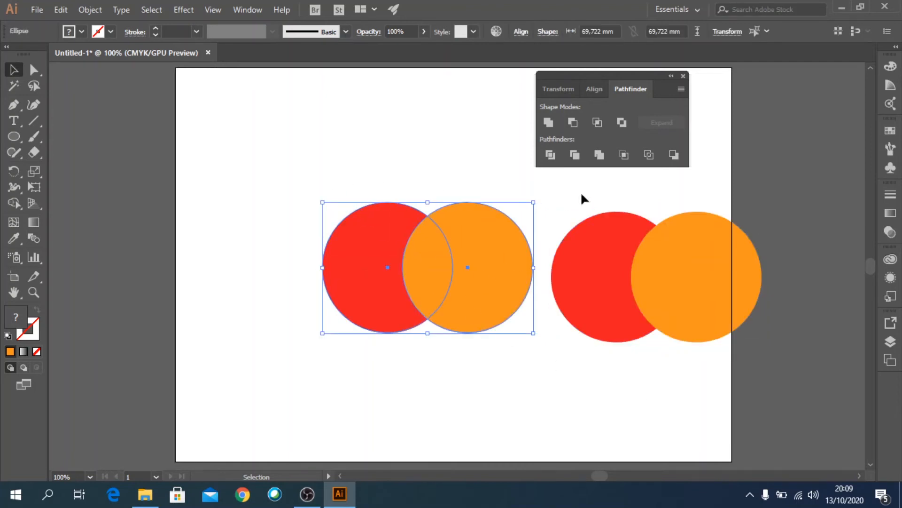
left_click(600, 155)
left_click(576, 396)
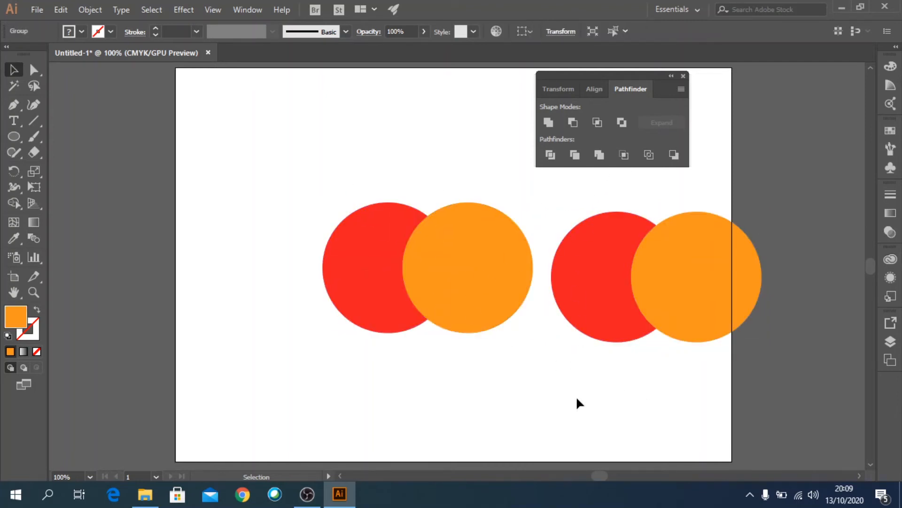
- Select the merged red and orange group and ungroup it
left_click(486, 257)
left_click(85, 11)
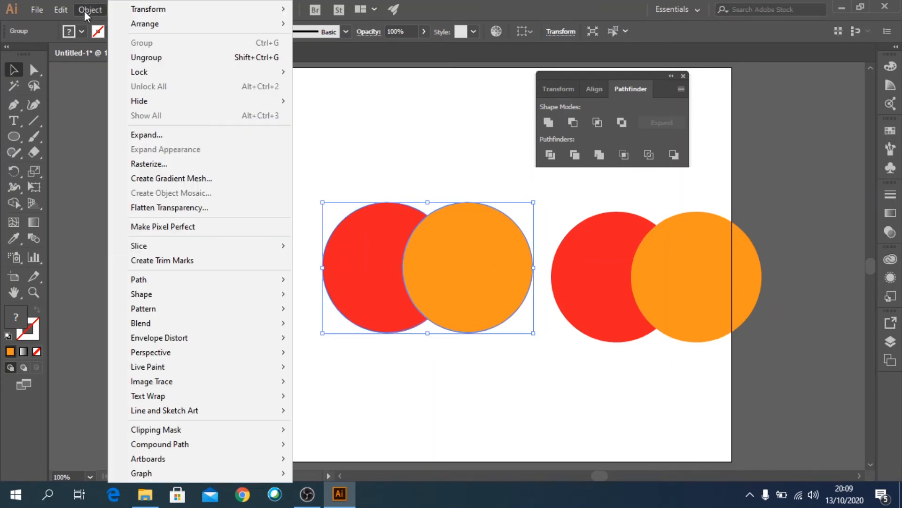
left_click(136, 57)
left_click(600, 361)
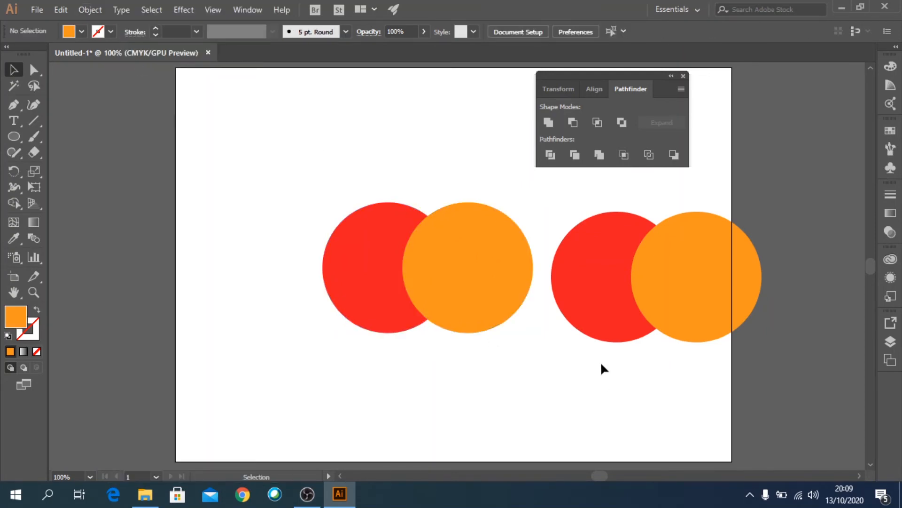
- Ungroup the trimmed pair and pull the merged red crescent away to the left
left_click(608, 289)
left_click(90, 10)
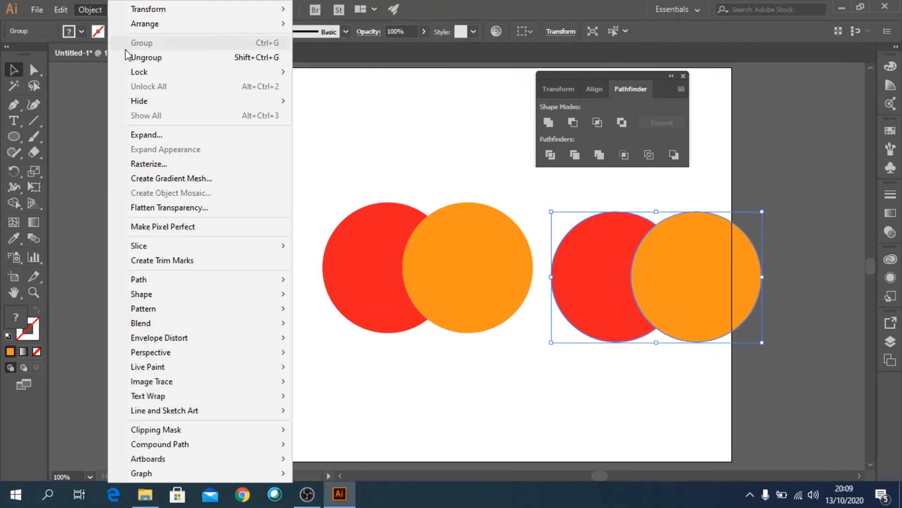
left_click(136, 59)
left_click_drag(329, 248, 246, 221)
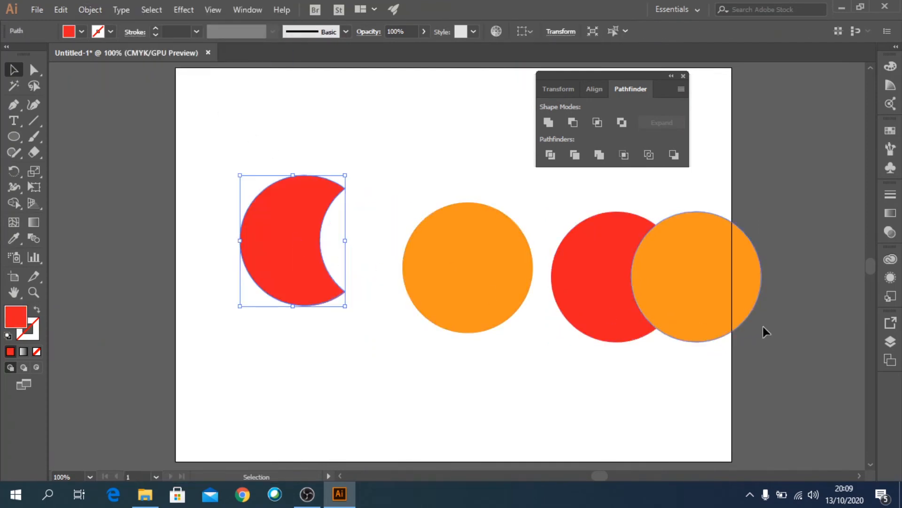
- Drag the orange pieces aside, then undo back to both intact overlapping red and orange circle pairs
left_click_drag(734, 288, 782, 284)
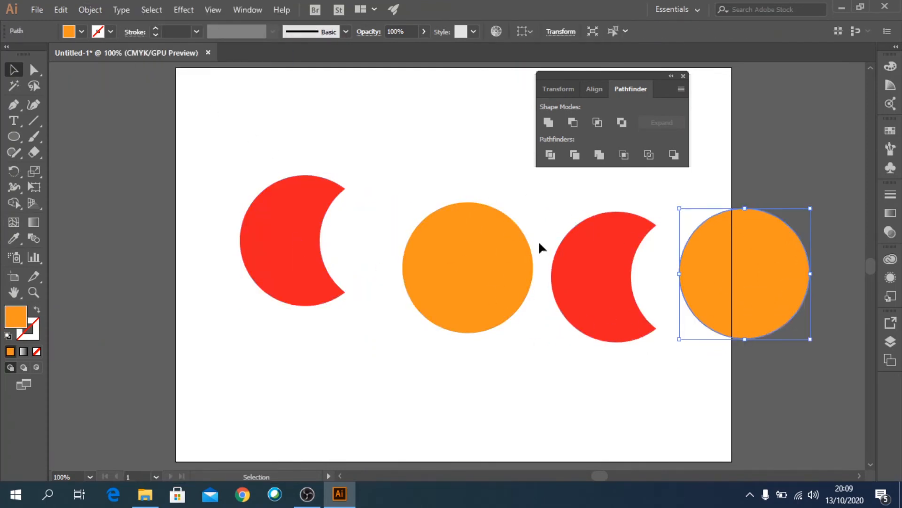
left_click_drag(517, 251, 475, 254)
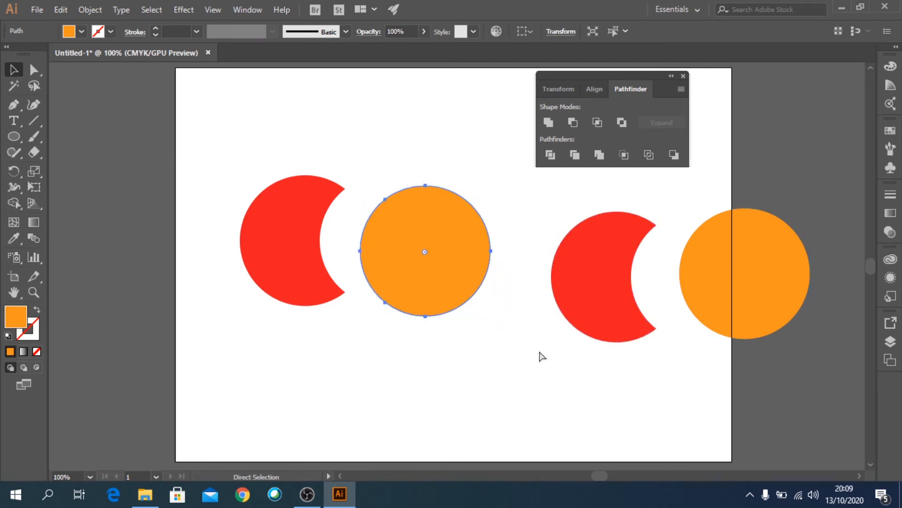
key("ctrl+z")
key("ctrl+z")
key("ctrl+z")
key("ctrl+z")
key("ctrl+z")
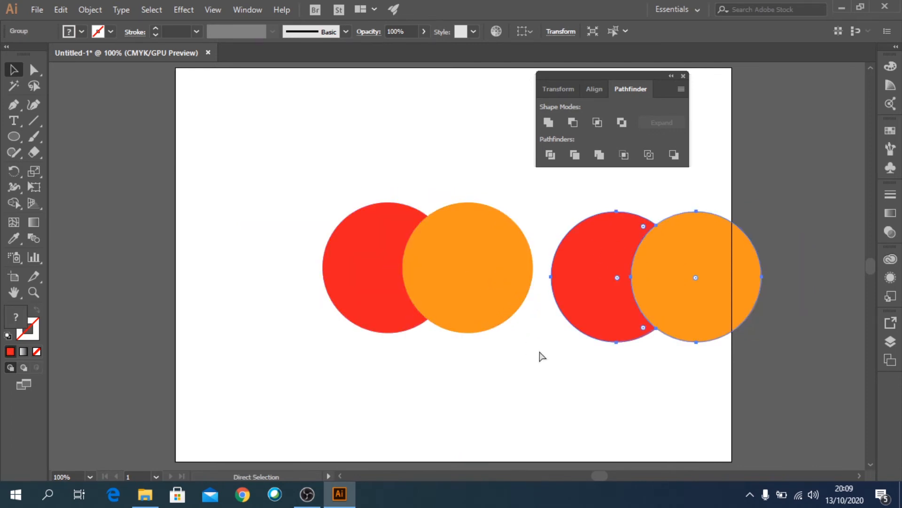
key("ctrl+z")
left_click(534, 334)
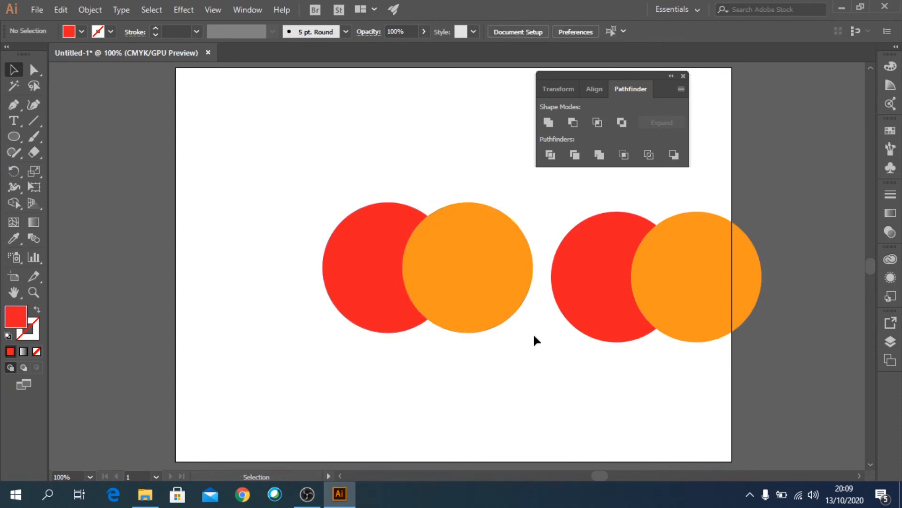
- Recolour the red circle of the right-hand pair with the orange swatch
left_click(443, 281)
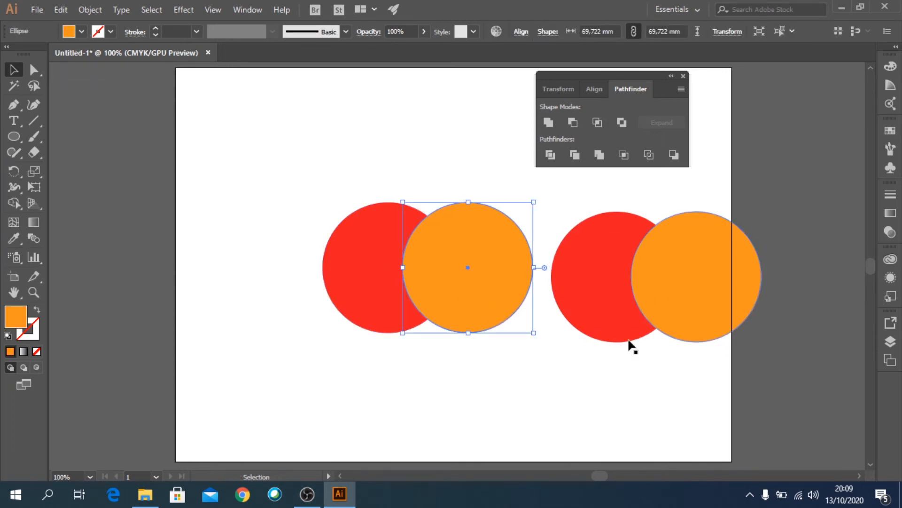
left_click(642, 364)
left_click(598, 252)
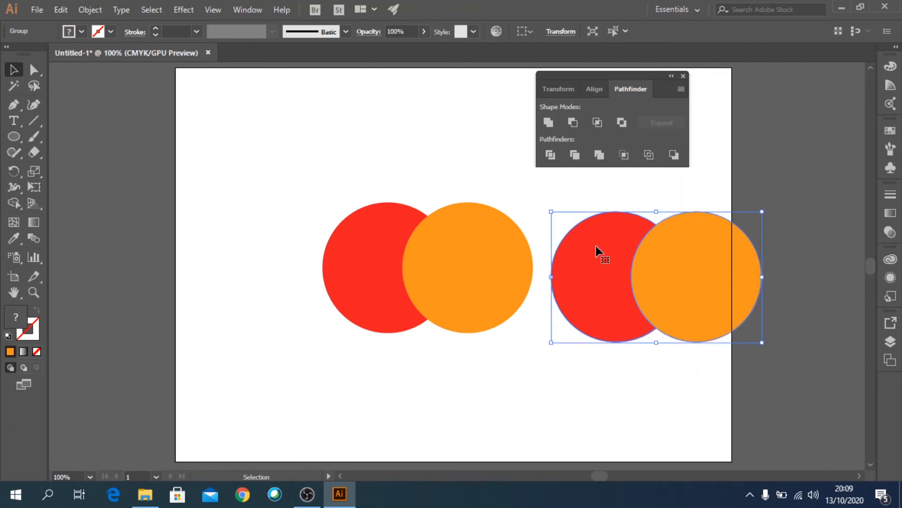
key("ctrl+z")
left_click(508, 177)
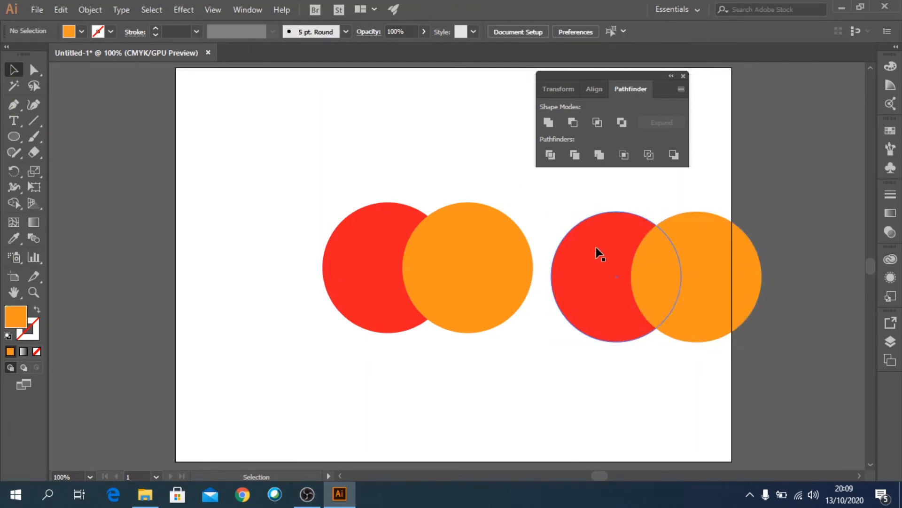
left_click(599, 253)
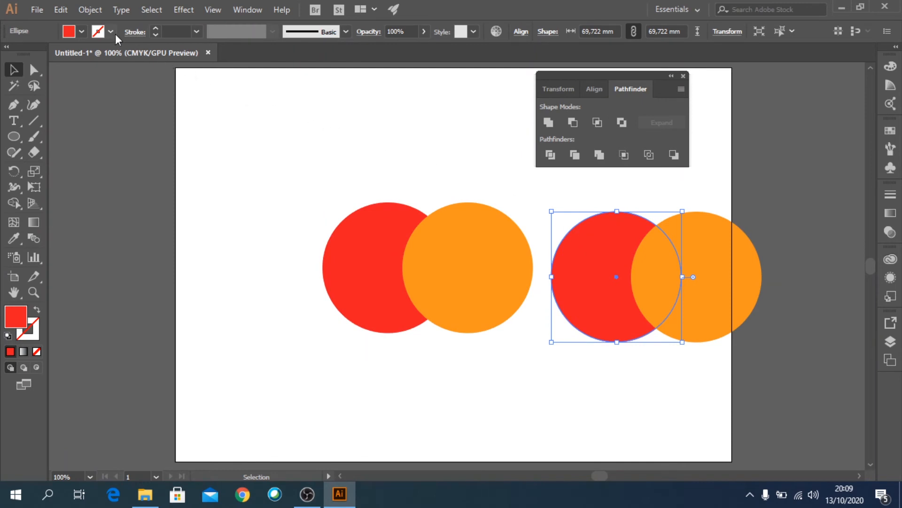
left_click(82, 32)
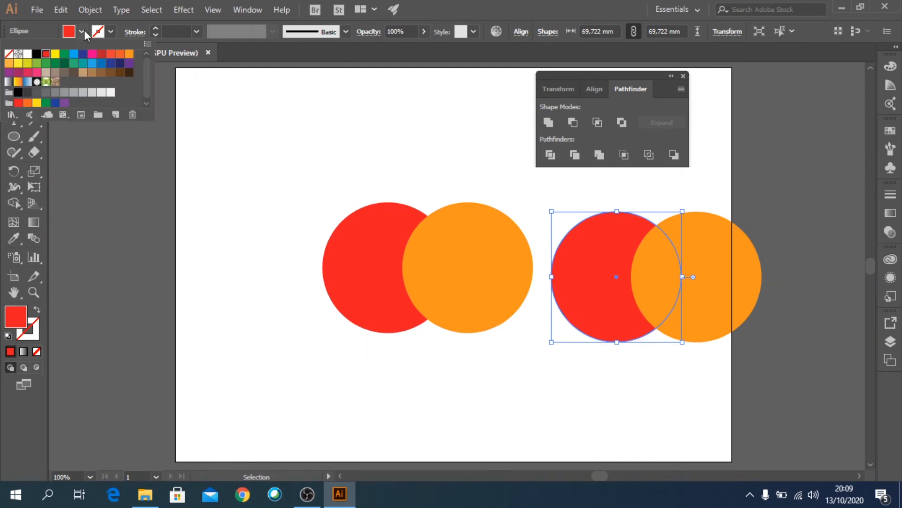
left_click(130, 59)
left_click(662, 411)
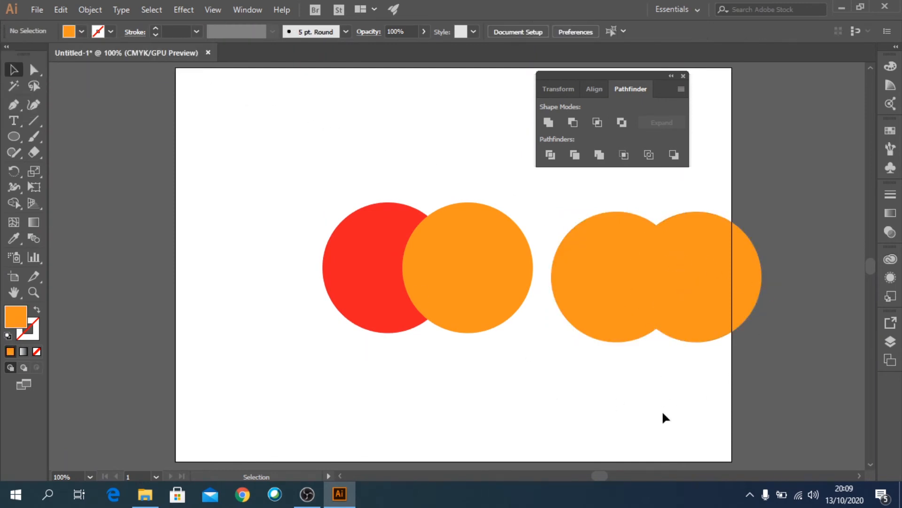
- Select the left red and orange pair and apply Trim
left_click_drag(339, 177, 501, 258)
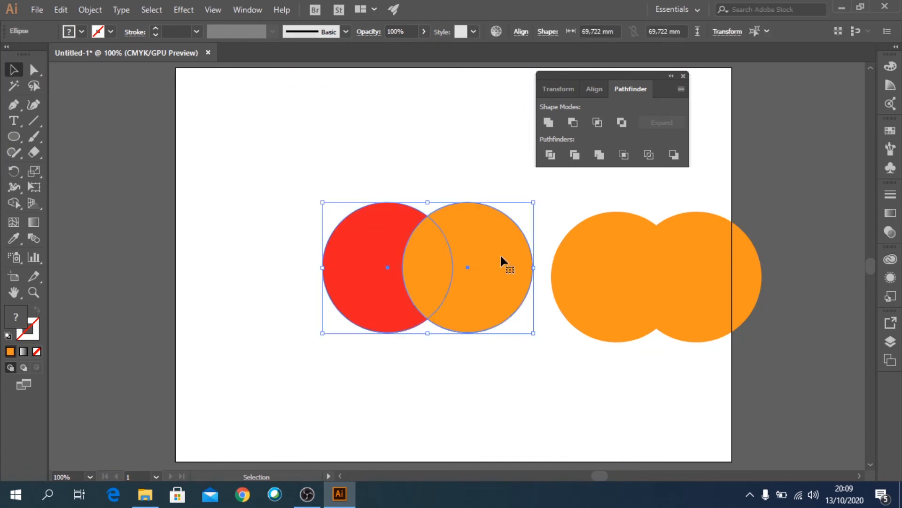
left_click(575, 156)
- Merge the all-orange right-hand pair into one shape and shift it slightly
left_click_drag(614, 198, 702, 284)
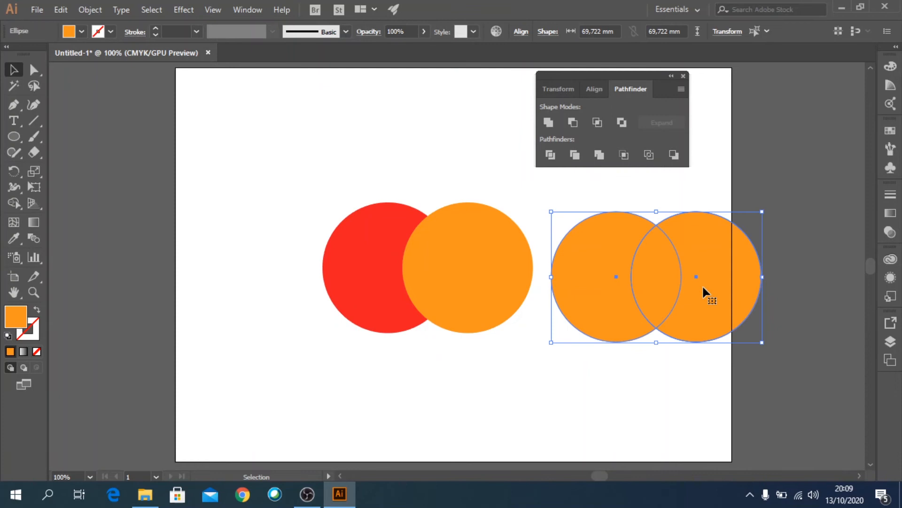
left_click(600, 156)
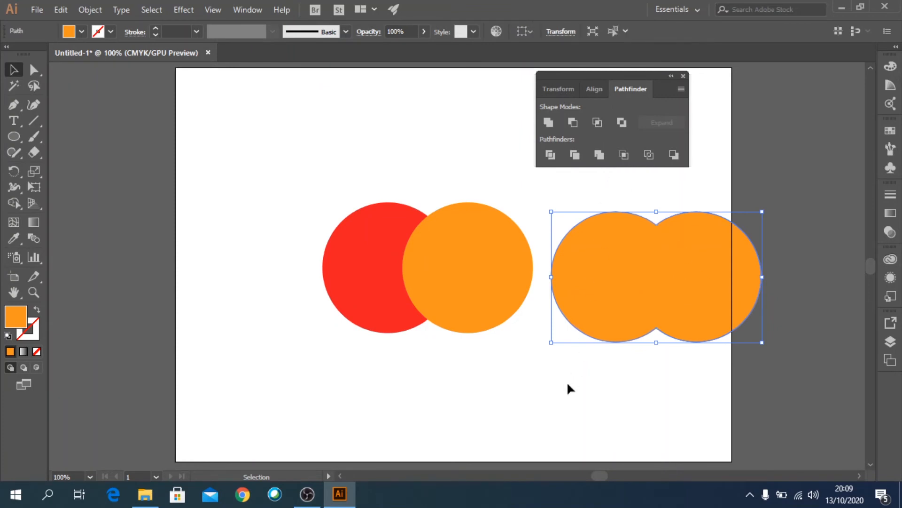
left_click(567, 397)
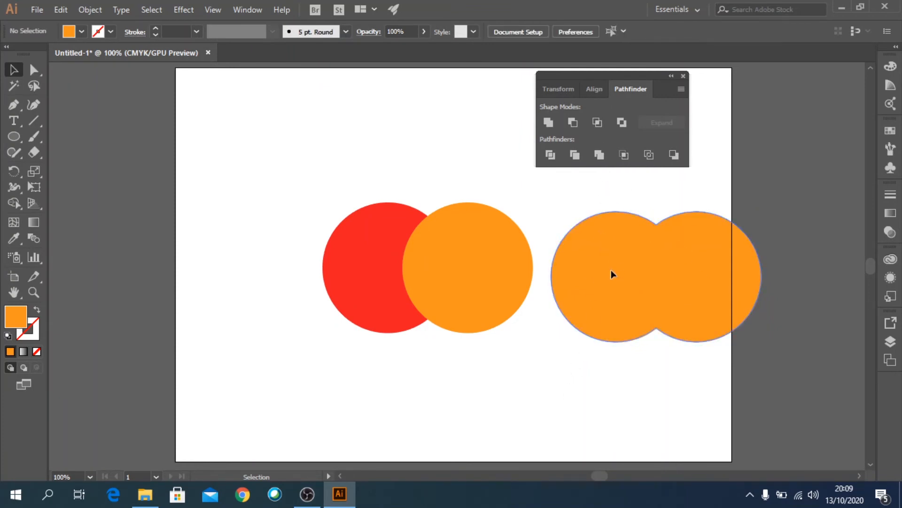
left_click_drag(612, 274, 639, 314)
left_click_drag(666, 354, 629, 286)
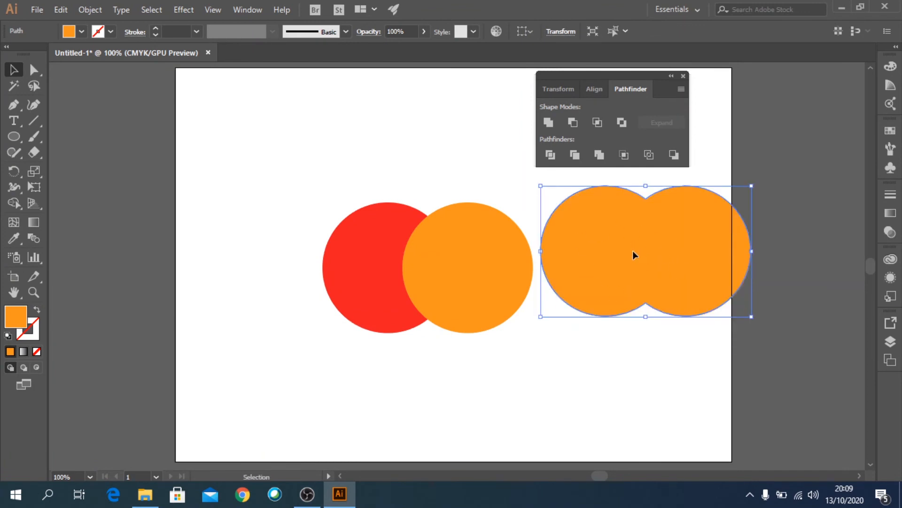
left_click_drag(632, 254, 640, 290)
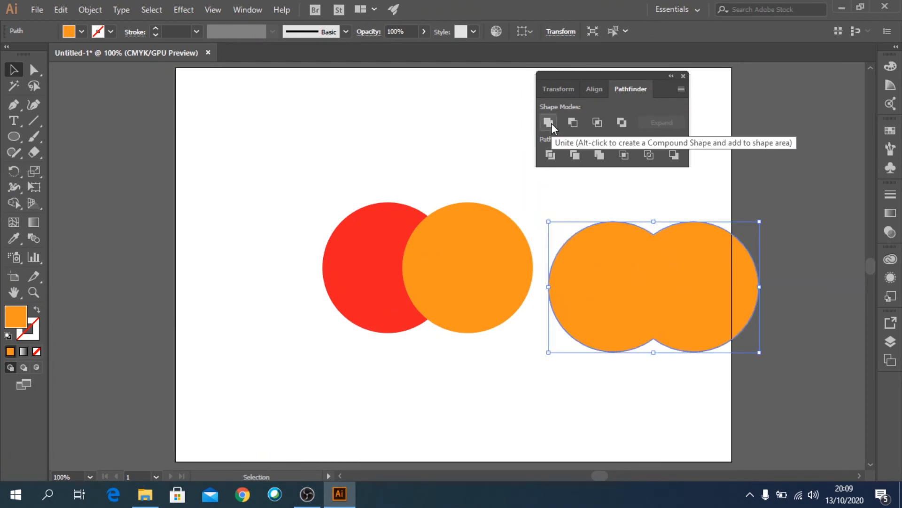
- Select both circle groups and delete everything from the artboard
left_click(451, 252)
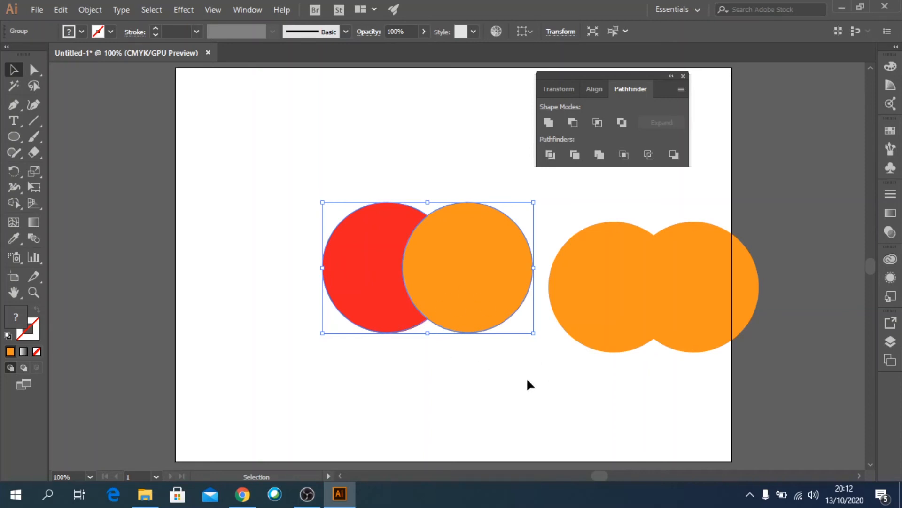
left_click(633, 334)
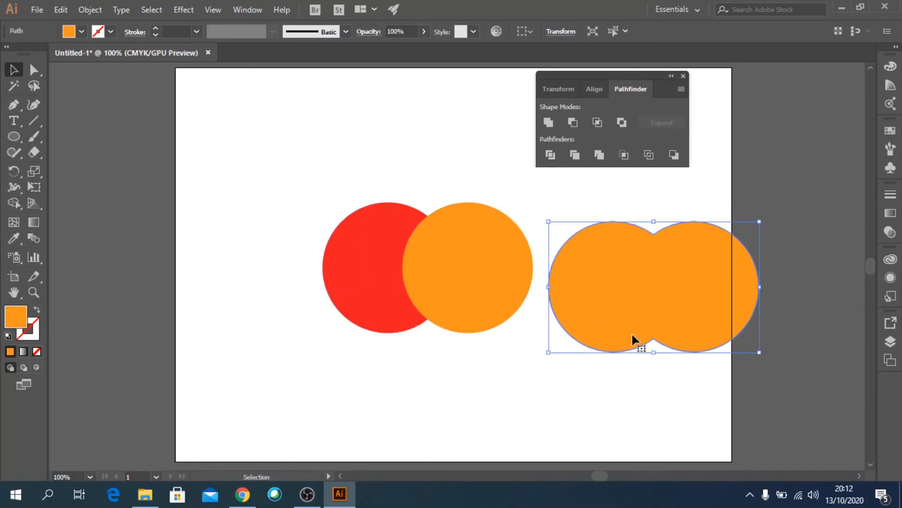
key("Delete")
key("Delete")
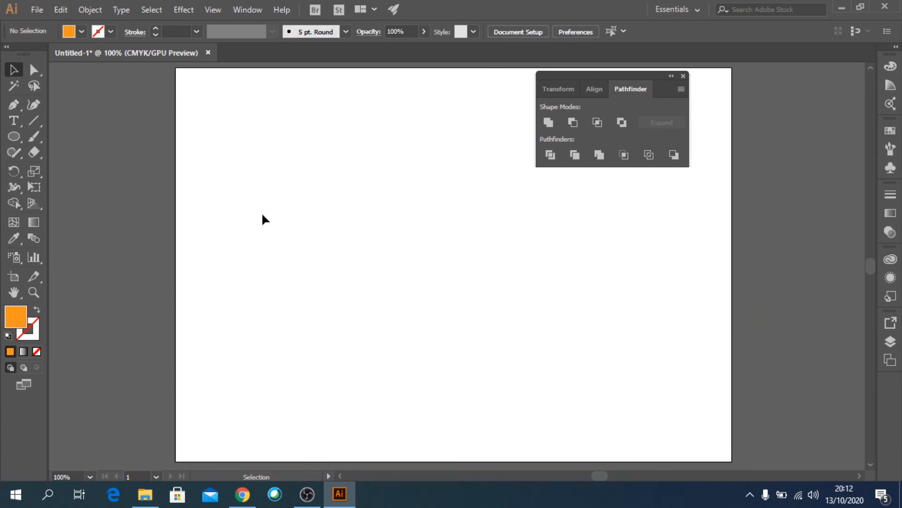
- Draw an orange circle about 75.5 mm across and duplicate it overlapping to the right
left_click(17, 138)
left_click_drag(299, 208, 368, 271)
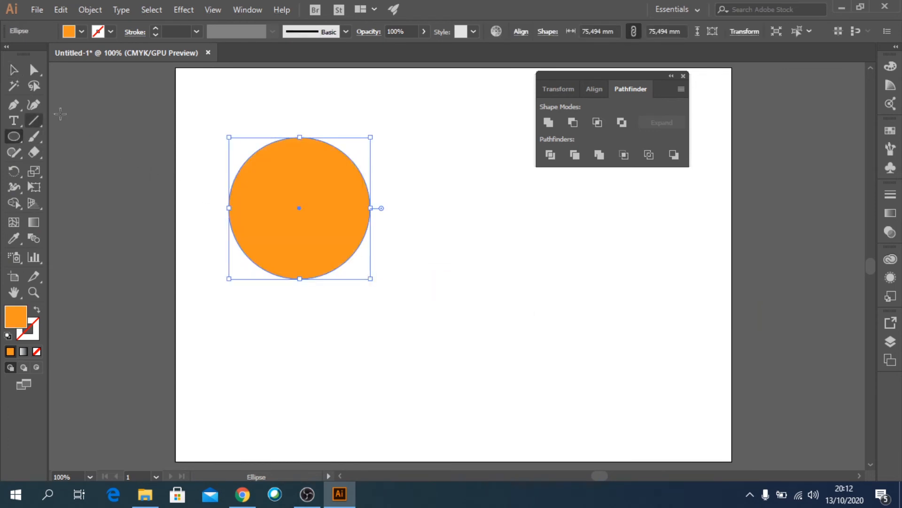
left_click(14, 70)
left_click(385, 265)
left_click_drag(344, 232, 405, 323)
- Fill the left circle with red
left_click(81, 31)
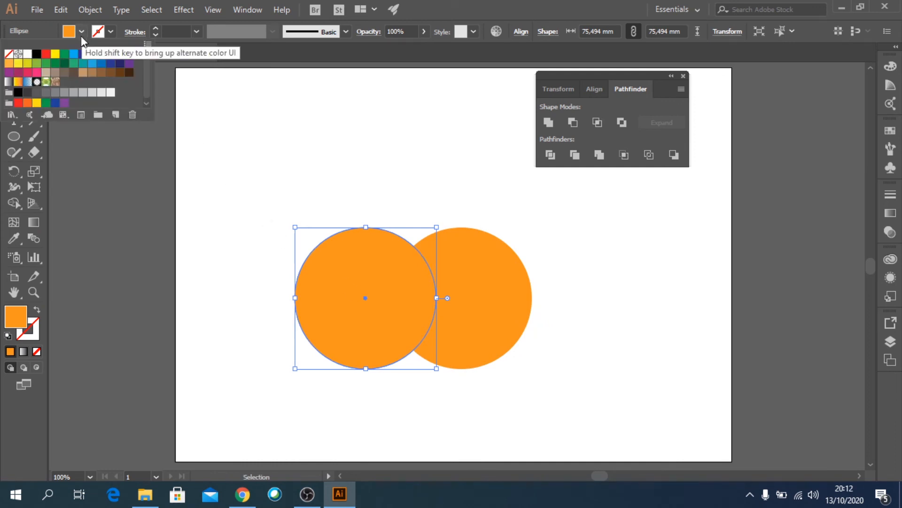
left_click(46, 54)
left_click(606, 355)
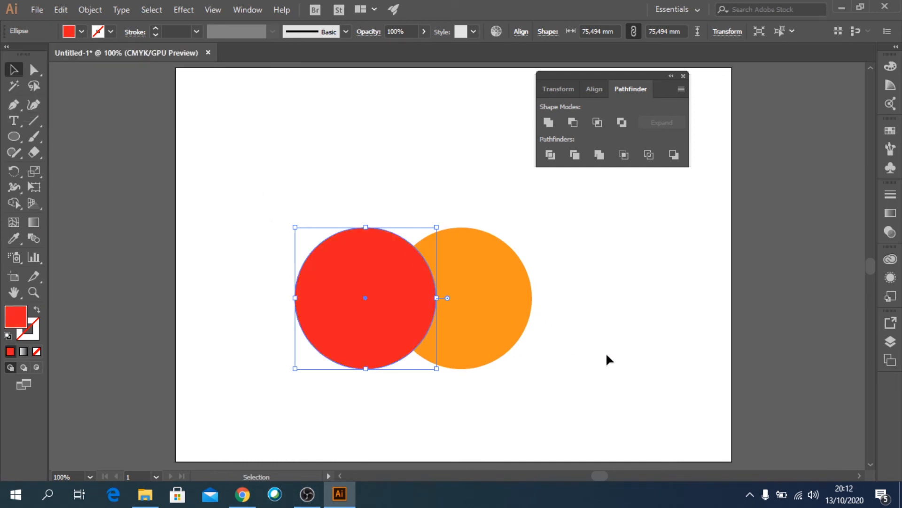
left_click(607, 355)
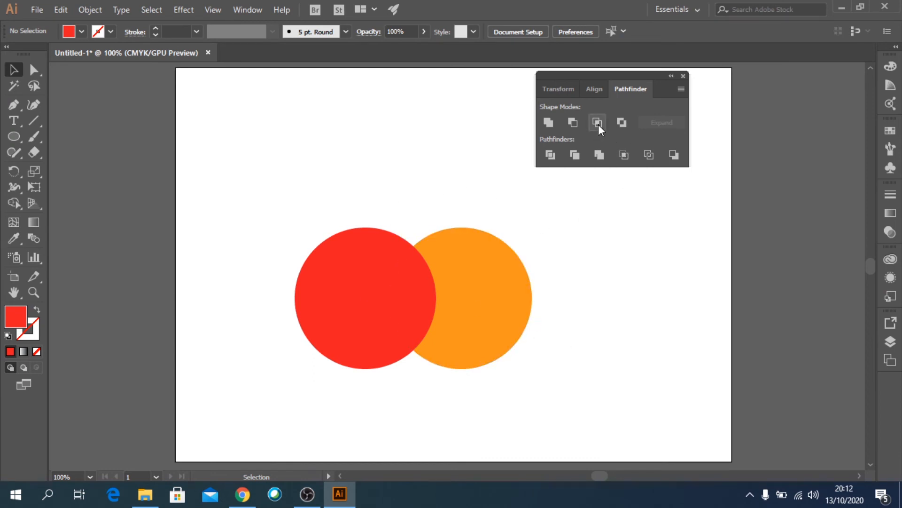
- Duplicate the red and orange pair to the right and apply Intersect to the copy
left_click_drag(272, 188, 513, 351)
left_click(467, 312)
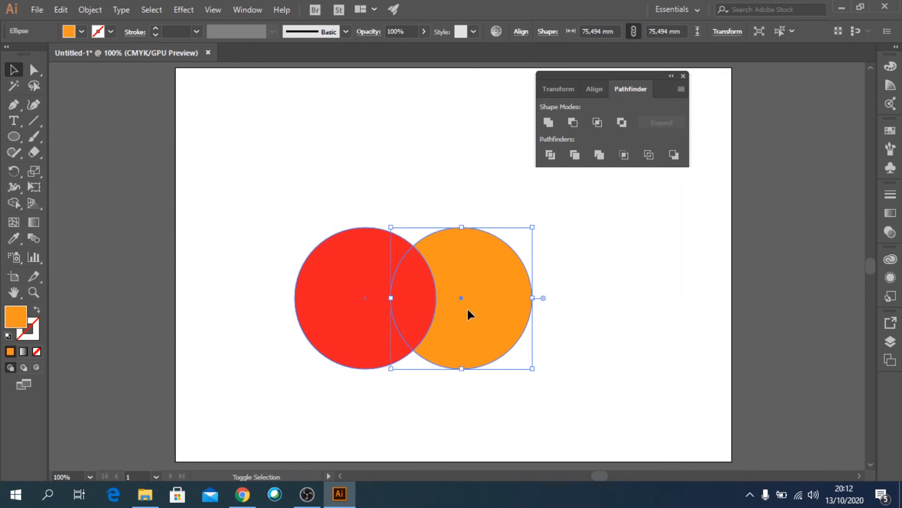
left_click_drag(246, 187, 487, 322)
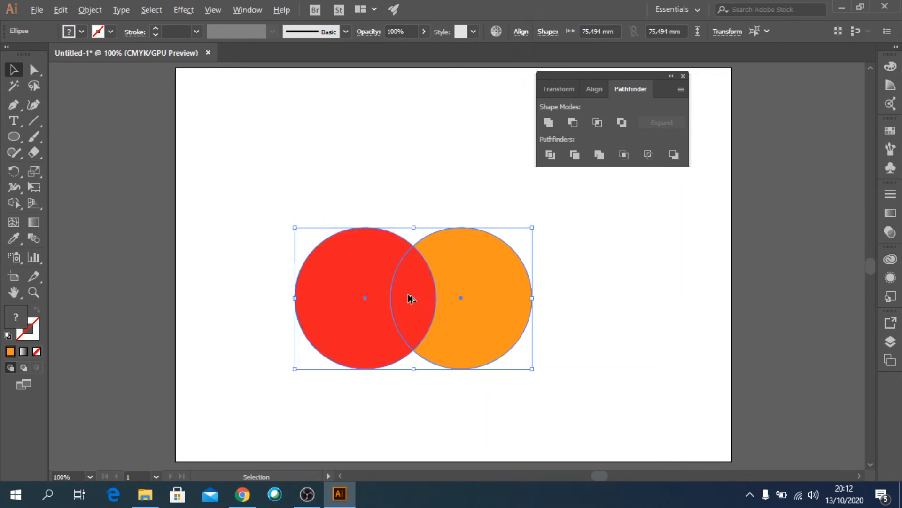
left_click_drag(413, 297, 692, 301)
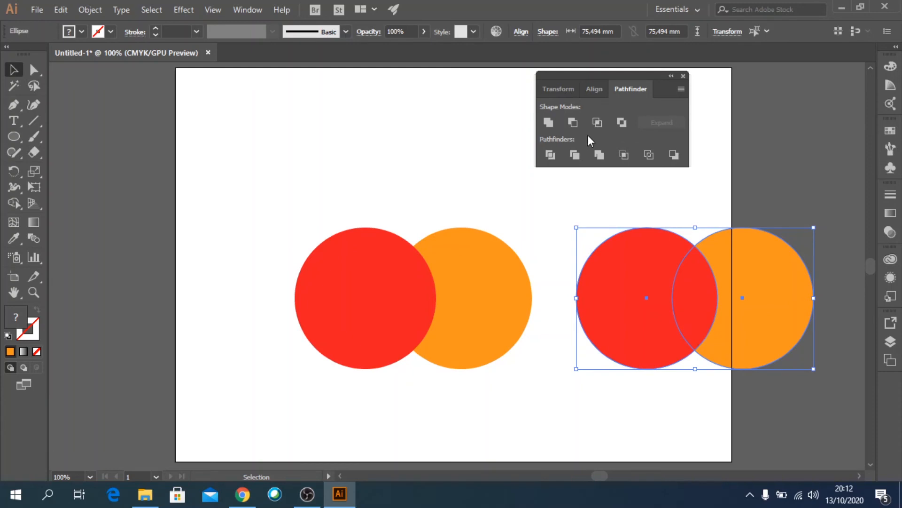
left_click(597, 123)
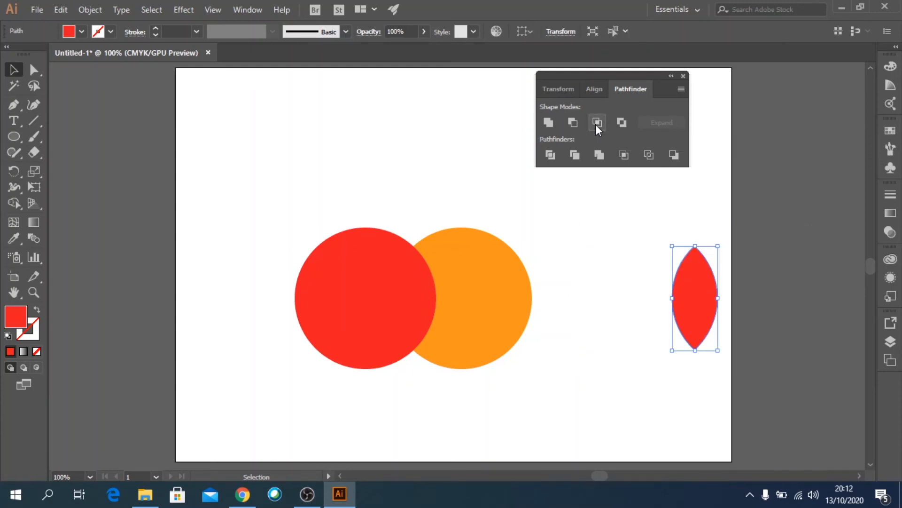
- Move the intersected lens shape slightly to the left
left_click(601, 337)
left_click_drag(704, 309, 635, 290)
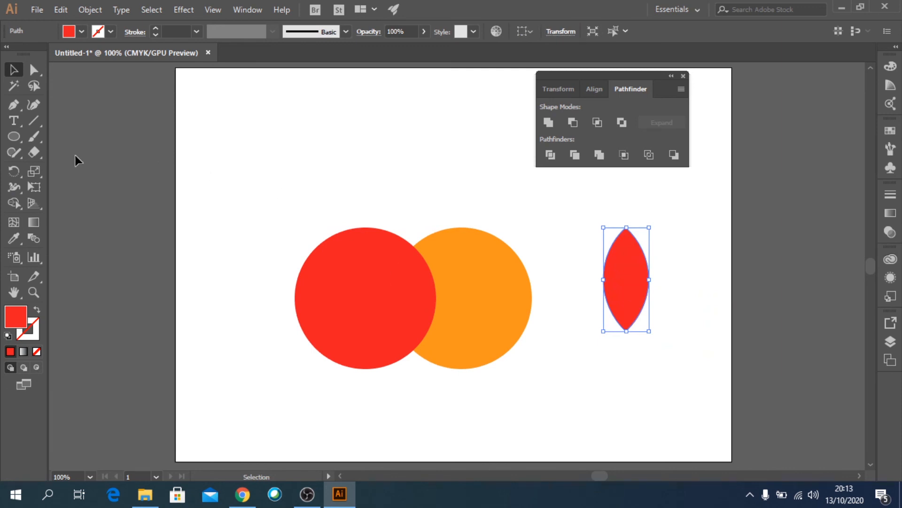
left_click(117, 166)
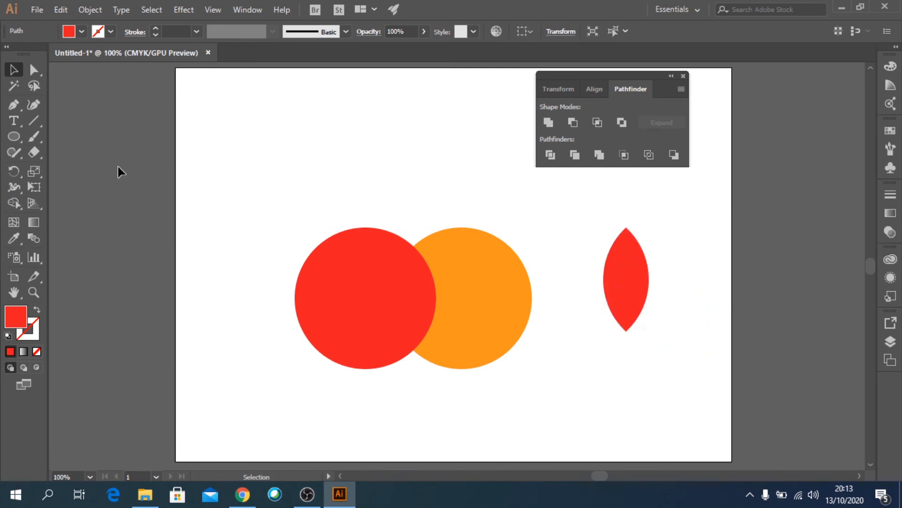
- Draw a thin horizontal rectangle across the top of the lens and fill it green
left_click(20, 138)
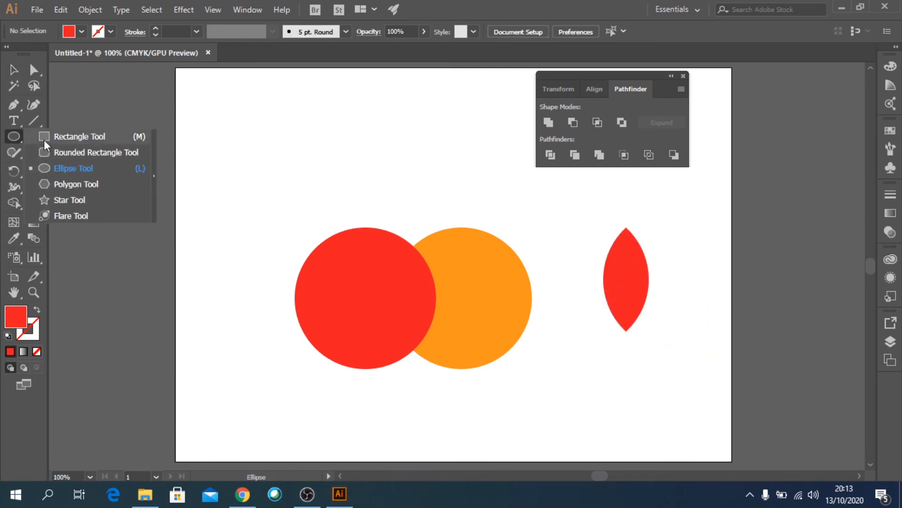
left_click(43, 137)
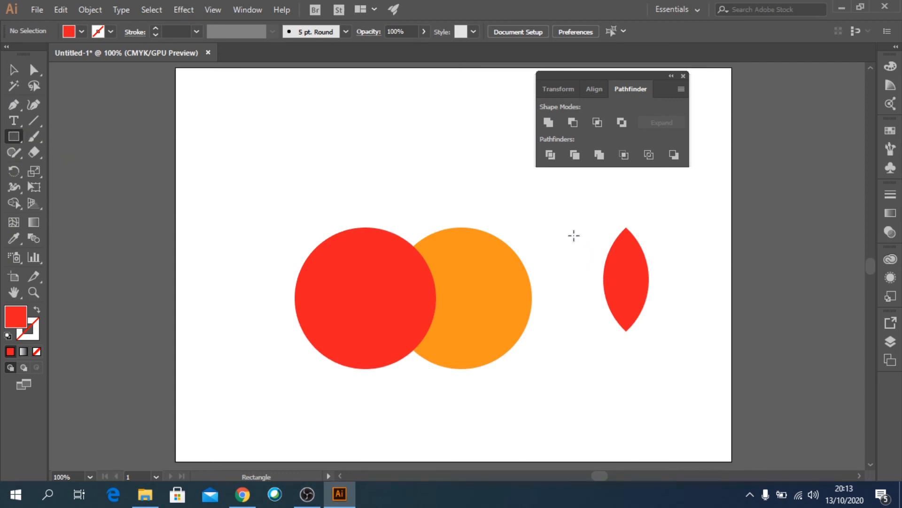
left_click_drag(574, 236, 686, 241)
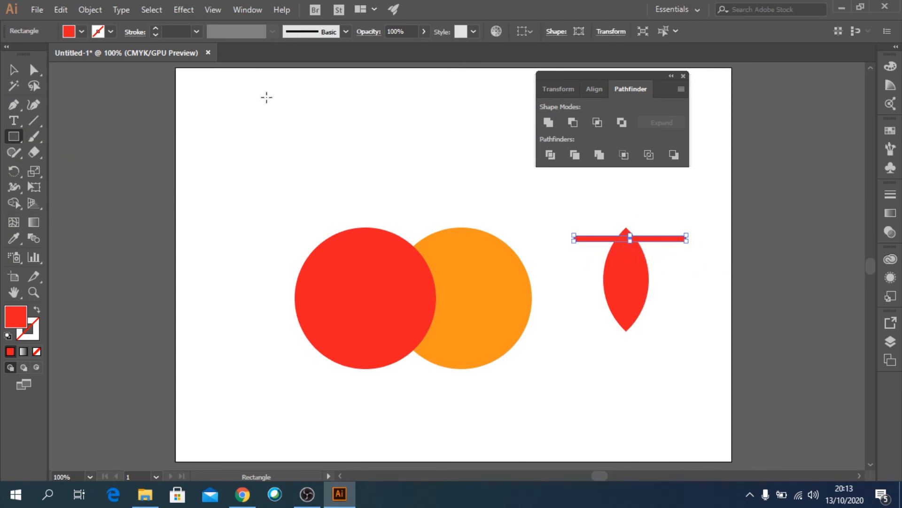
left_click(82, 31)
left_click(67, 54)
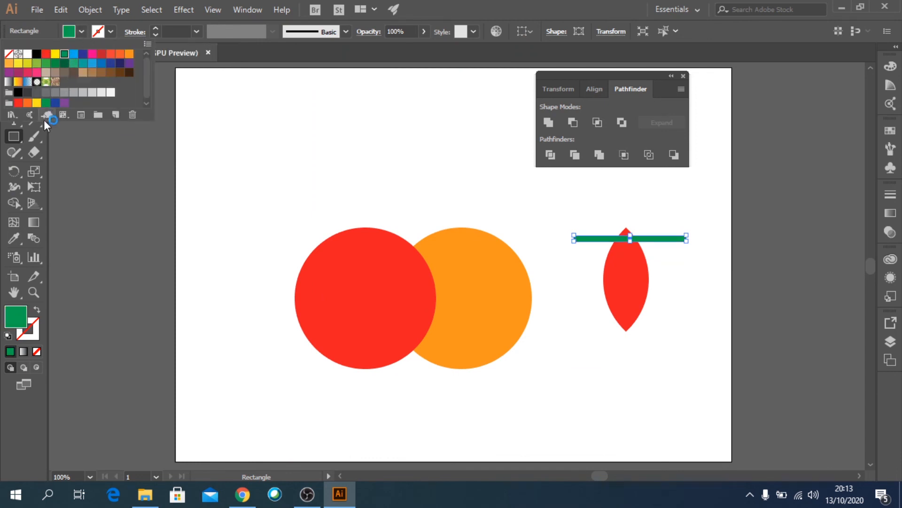
key("Escape")
key("v")
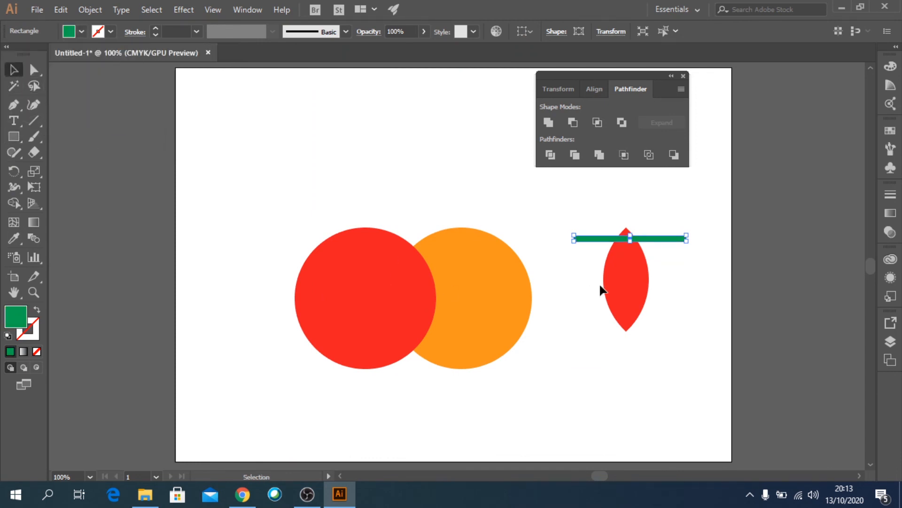
- Duplicate the green bar downward twice at equal spacing
left_click_drag(666, 240, 665, 259)
key("ctrl+d")
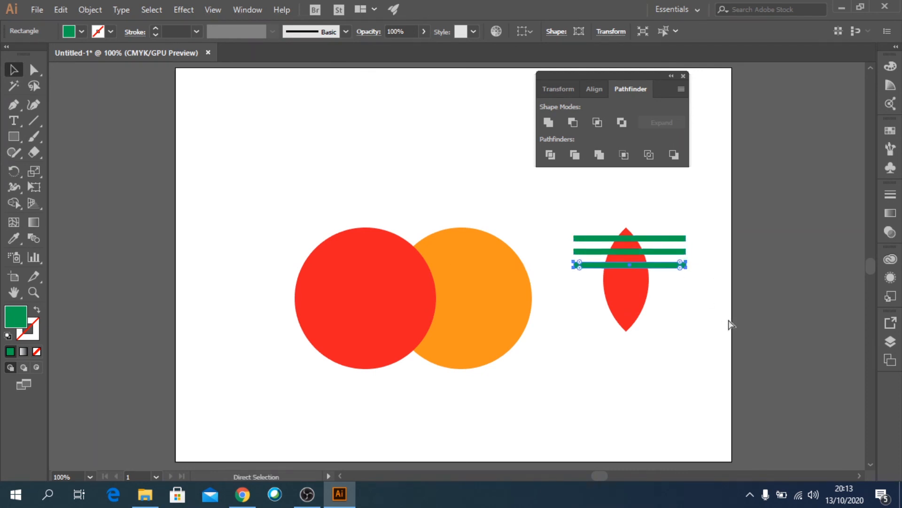
- Repeat the duplication four more times to stack evenly spaced green bars down the lens
key("ctrl+d")
key("ctrl+d")
key("ctrl+d")
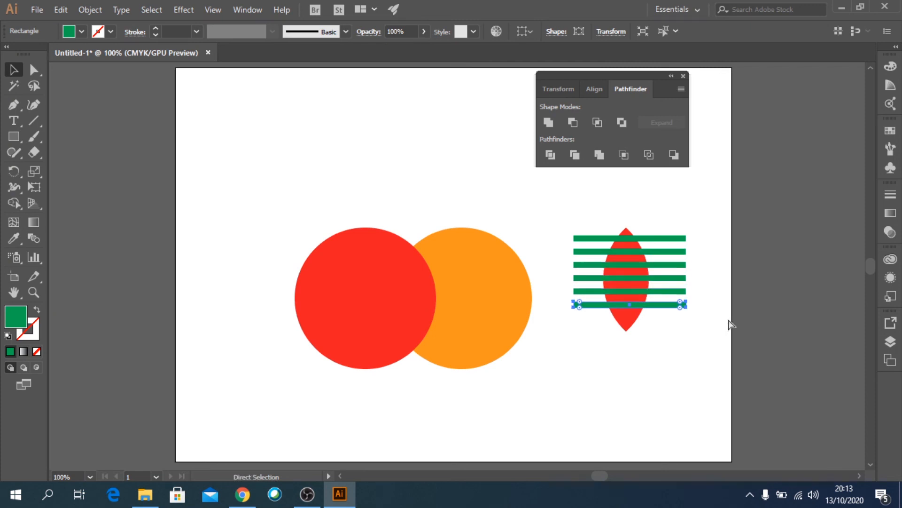
key("ctrl+d")
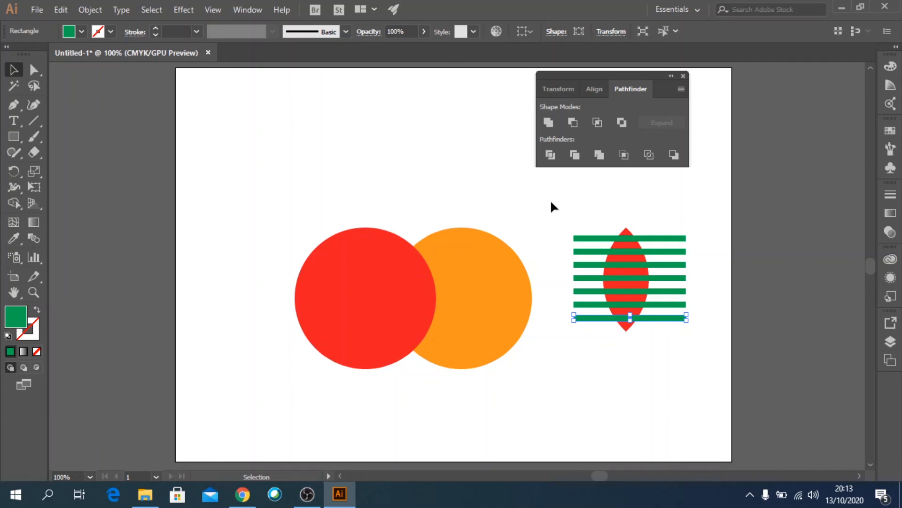
- Select the lens and all green bars together and apply Minus Front to cut the stripes out
left_click_drag(551, 200, 721, 373)
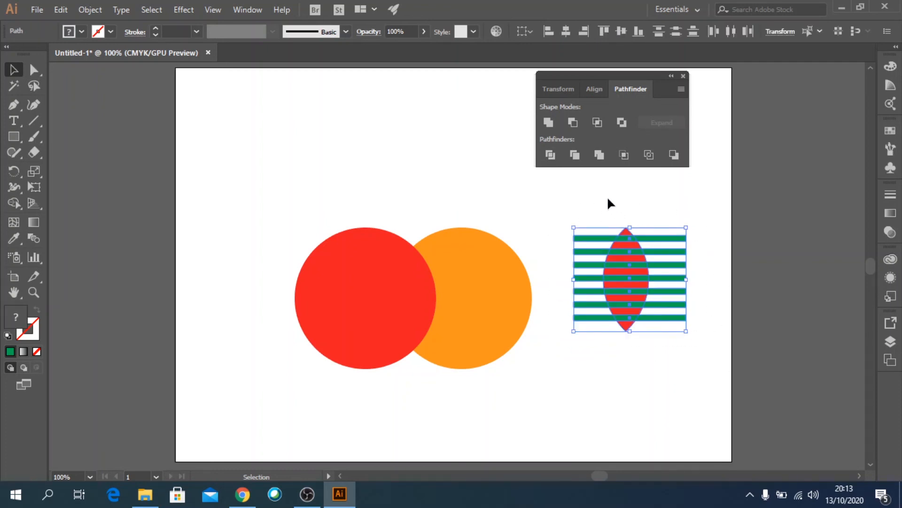
left_click(574, 122)
left_click(659, 368)
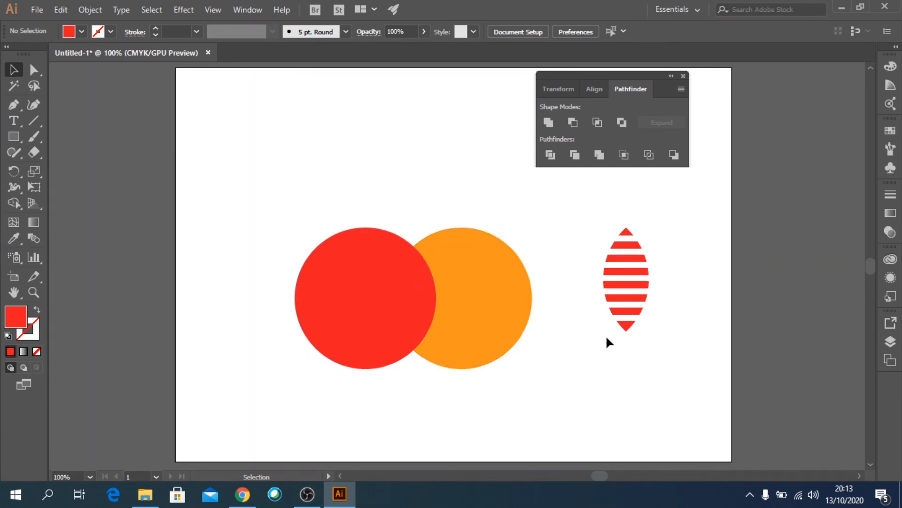
- Fill the striped lens orange and move it onto the overlapping area of the red and orange circles
left_click(642, 262)
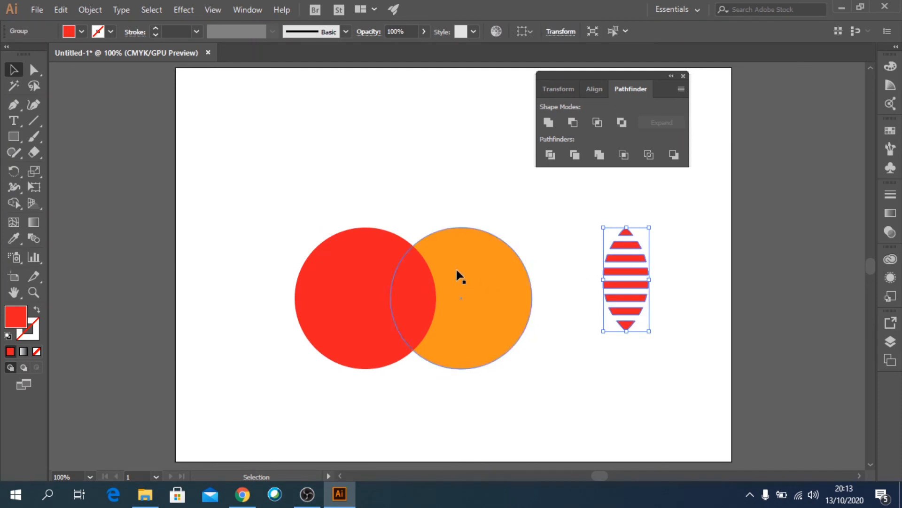
left_click(81, 33)
left_click(129, 54)
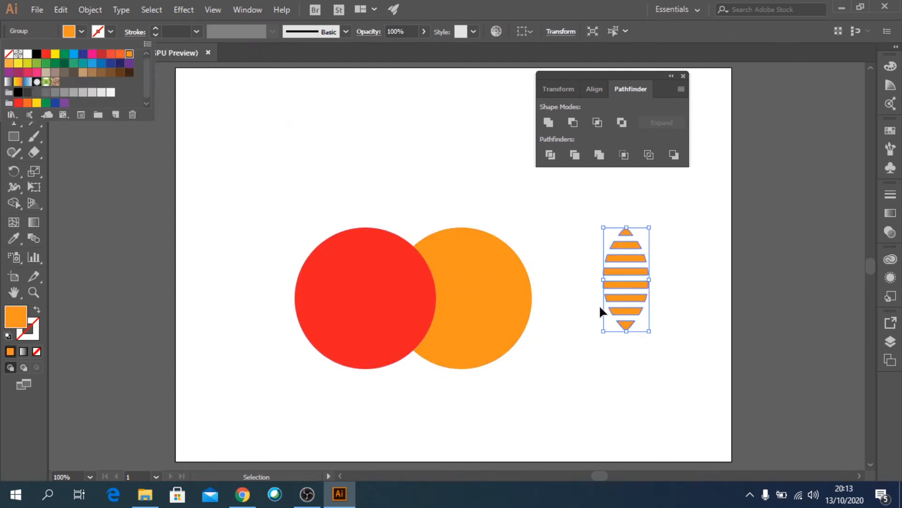
left_click(629, 263)
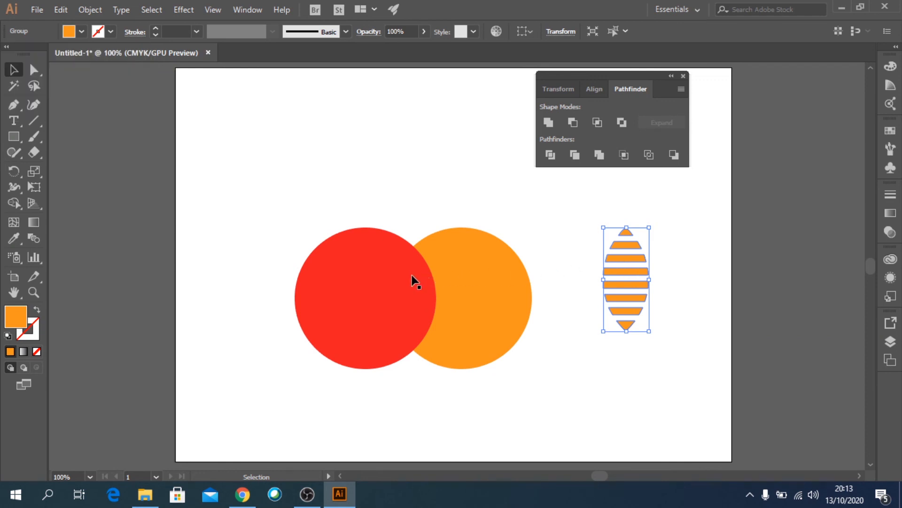
left_click(708, 343)
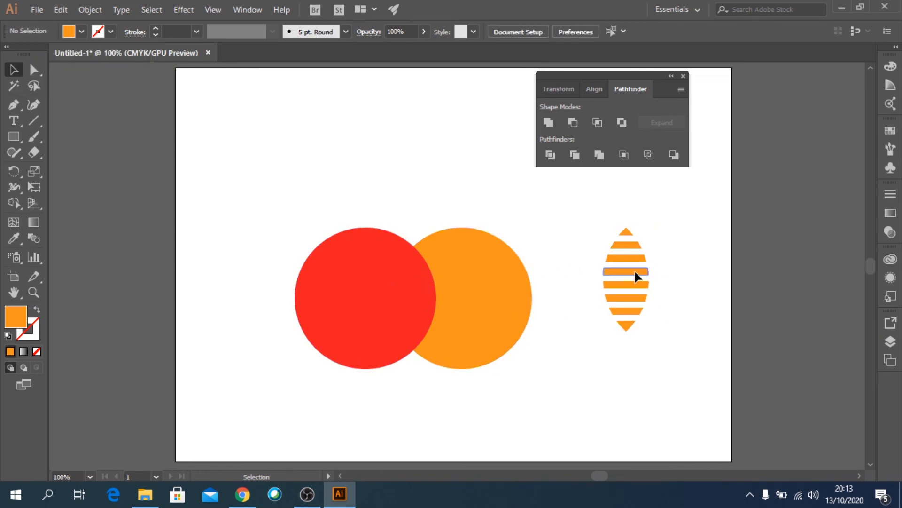
left_click_drag(634, 276, 423, 296)
left_click(654, 348)
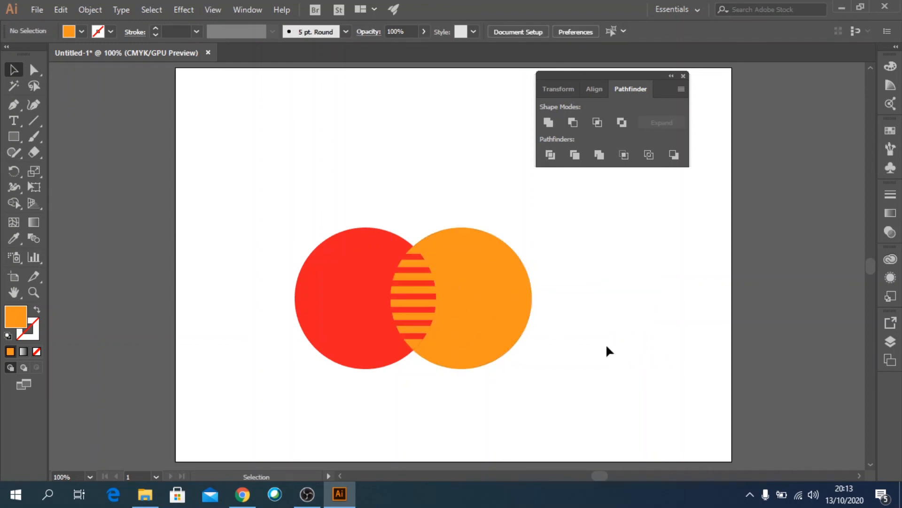